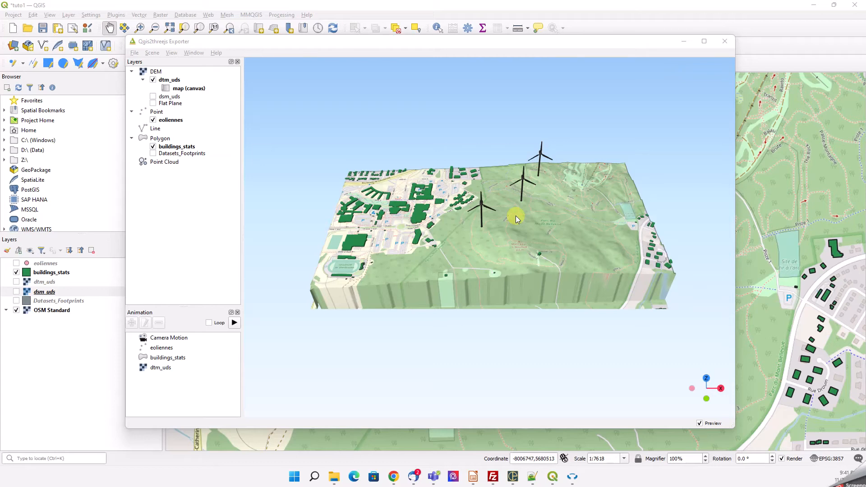
Move the 3D exporter window aside and export the map view as UdS_MarkerImage.png in the data folder, replacing the existing file
{"action": "left_click_drag", "start_coordinate": [389, 48], "coordinate": [521, 61]}
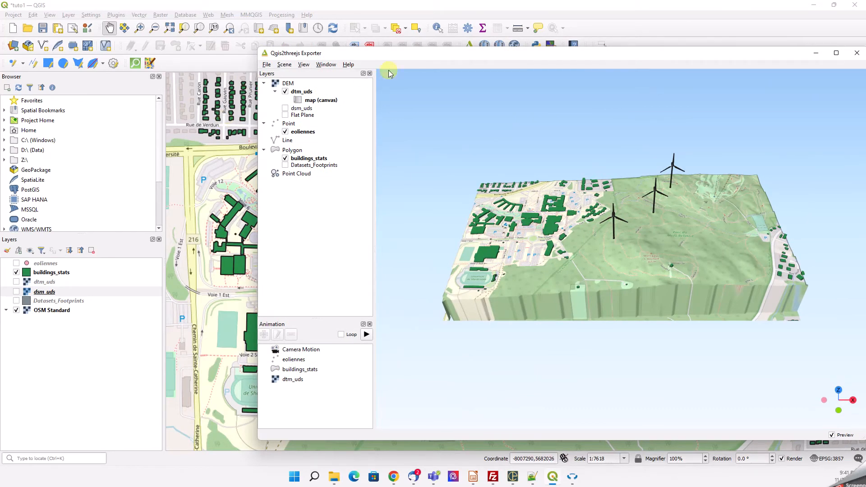
{"action": "left_click_drag", "start_coordinate": [392, 56], "coordinate": [865, 13]}
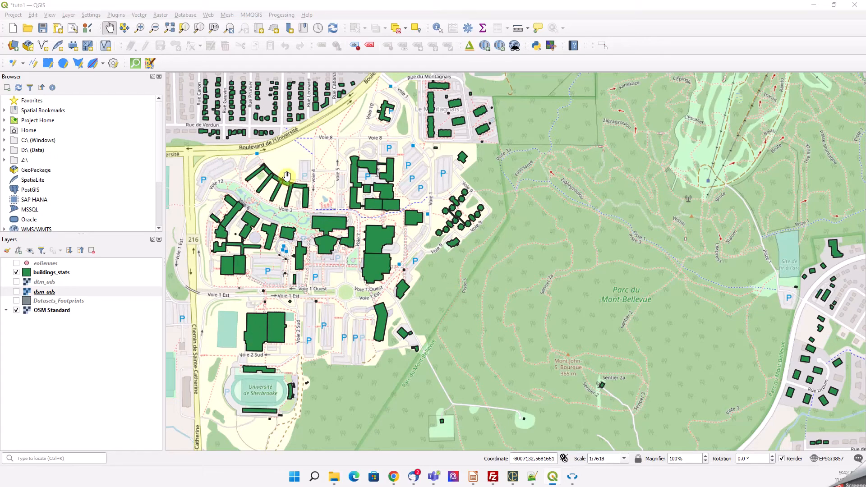
{"action": "left_click", "coordinate": [13, 15]}
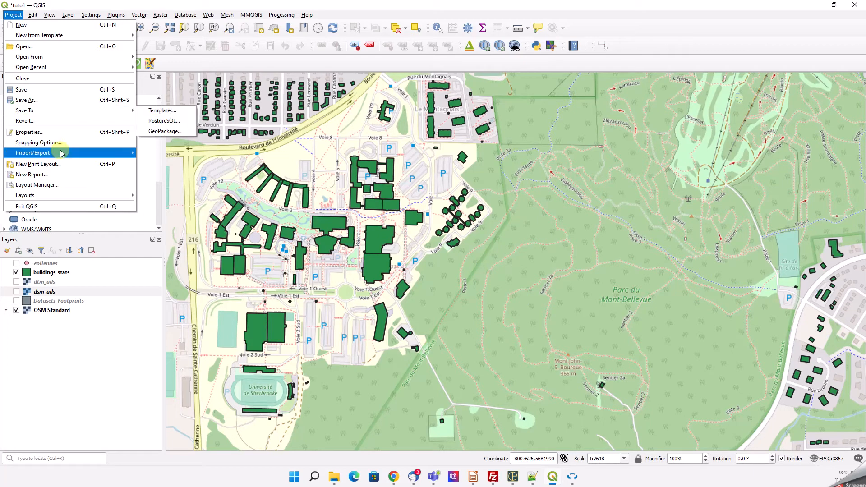
{"action": "mouse_move", "coordinate": [62, 153]}
{"action": "left_click", "coordinate": [179, 154]}
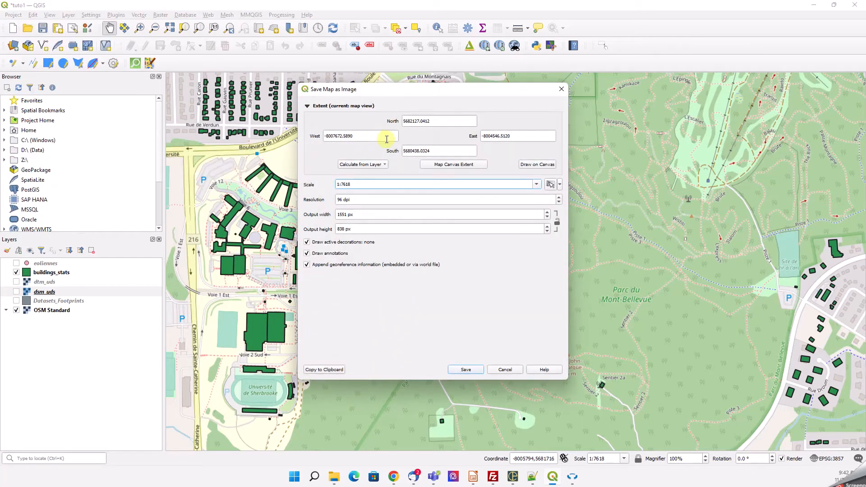
{"action": "left_click", "coordinate": [470, 371]}
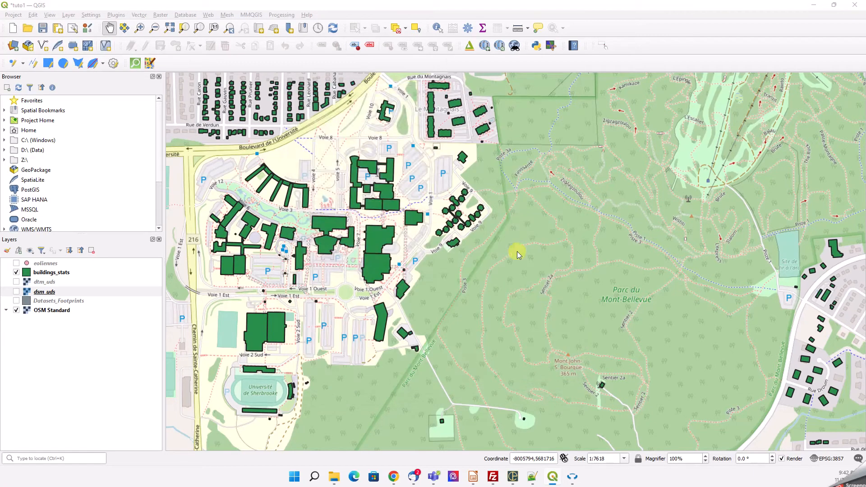
{"action": "left_click", "coordinate": [158, 106]}
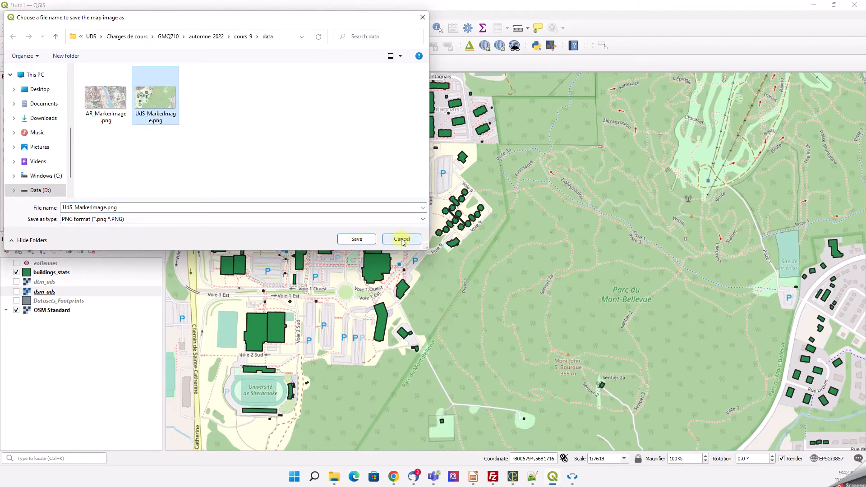
{"action": "left_click", "coordinate": [357, 240]}
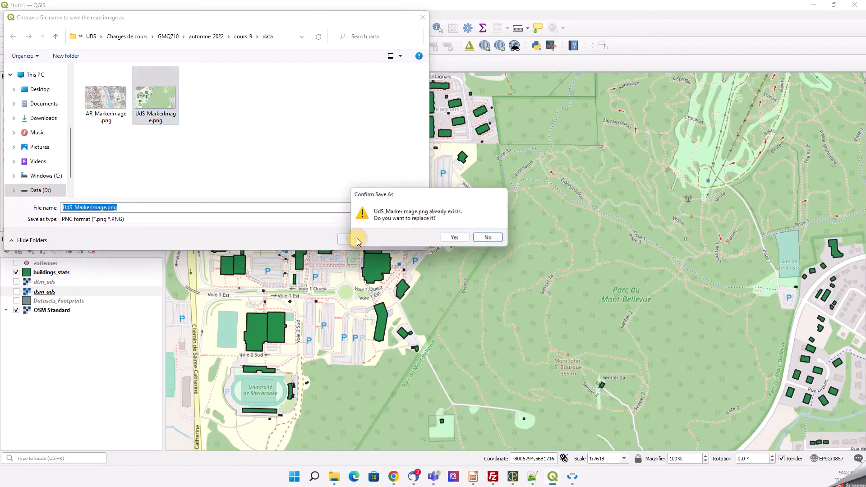
{"action": "left_click", "coordinate": [445, 238]}
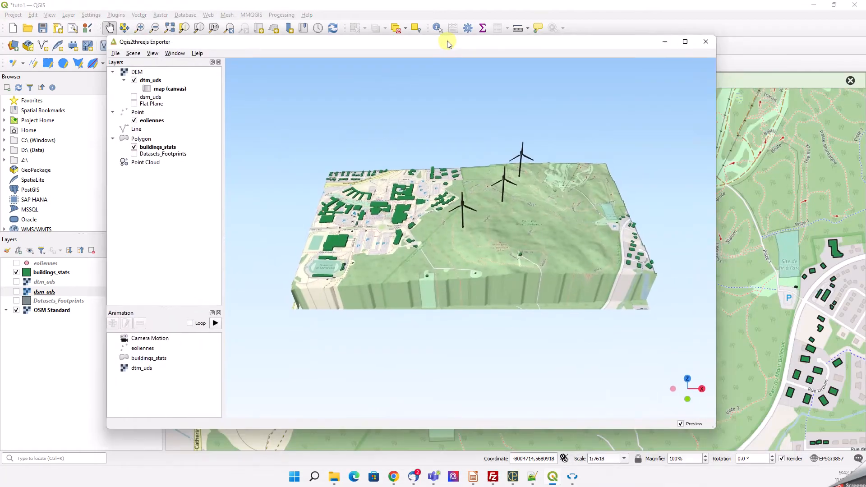
Switch to the OpenSpace3D Editor, maximize it and start a new default scene
{"action": "left_click_drag", "start_coordinate": [447, 41], "coordinate": [437, 39]}
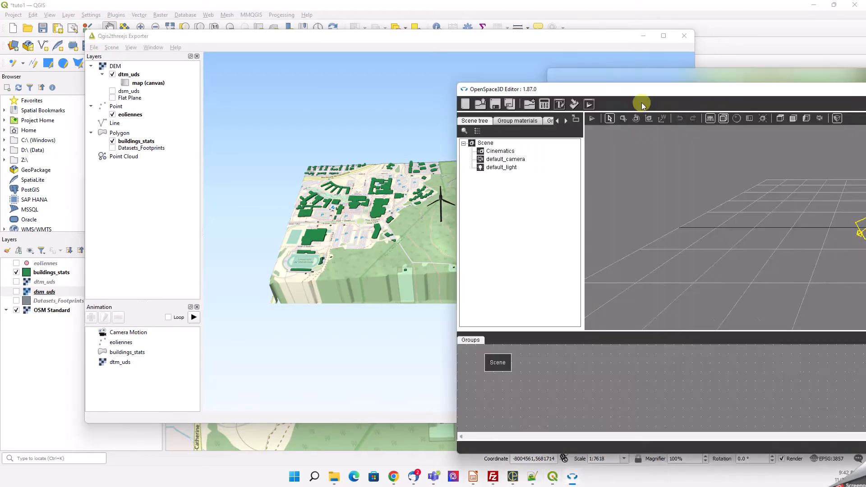
{"action": "left_click_drag", "start_coordinate": [806, 90], "coordinate": [408, 39]}
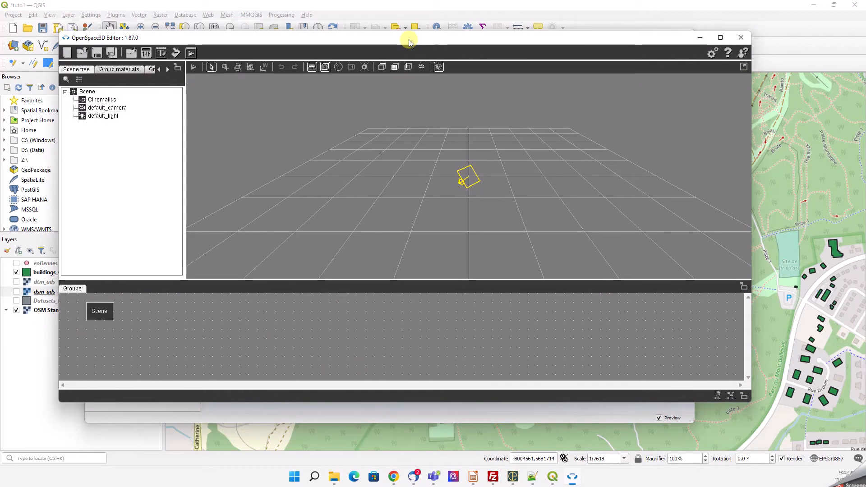
{"action": "left_click", "coordinate": [721, 37]}
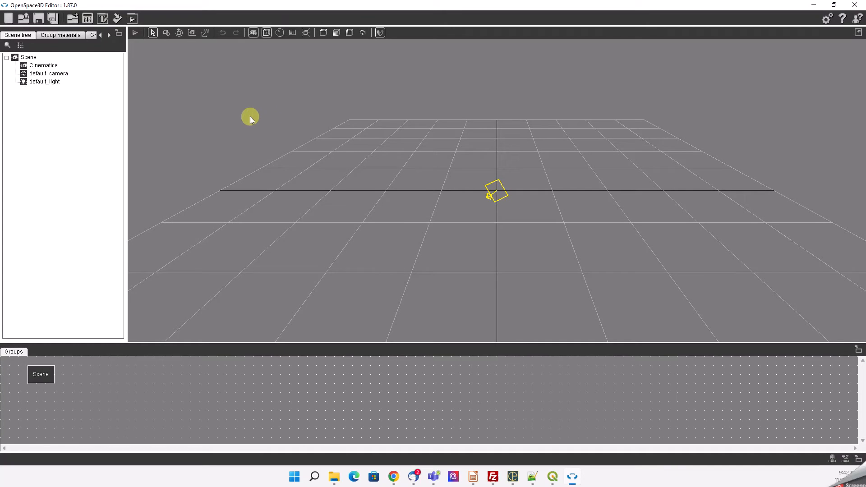
{"action": "left_click", "coordinate": [96, 19]}
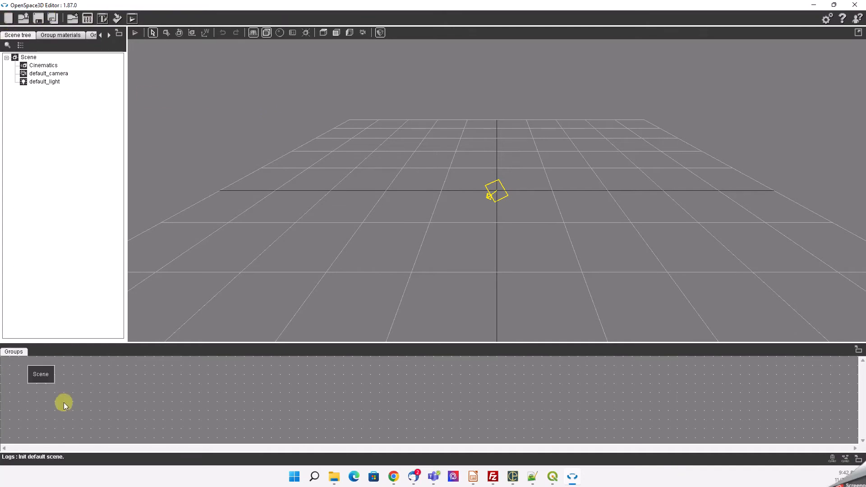
{"action": "left_click", "coordinate": [9, 19]}
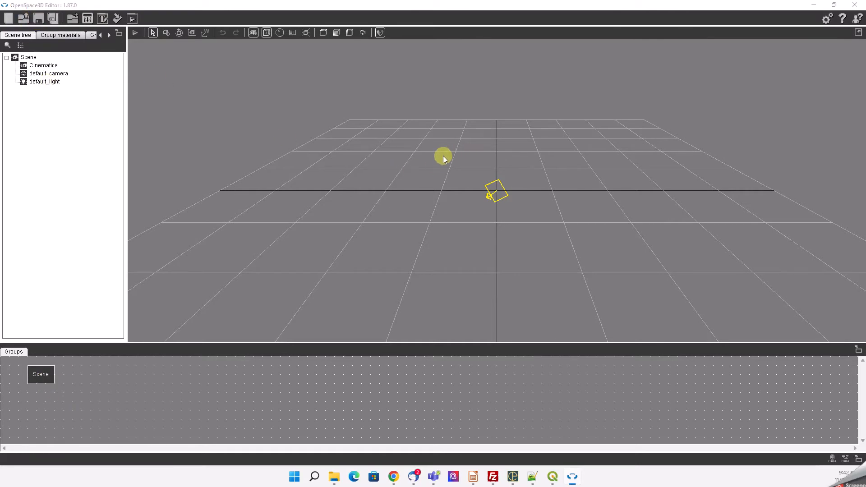
Start saving the scene and create a new folder named uds_ar inside the examples folder
{"action": "left_click", "coordinate": [39, 20]}
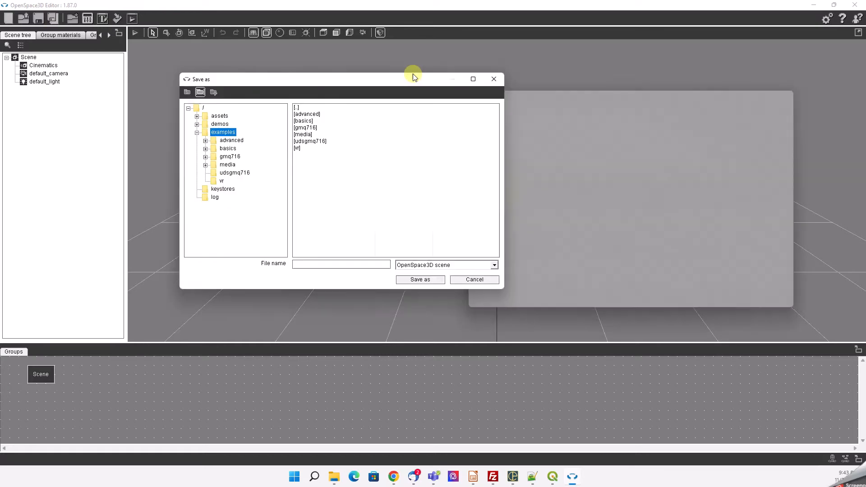
{"action": "left_click_drag", "start_coordinate": [412, 74], "coordinate": [475, 72]}
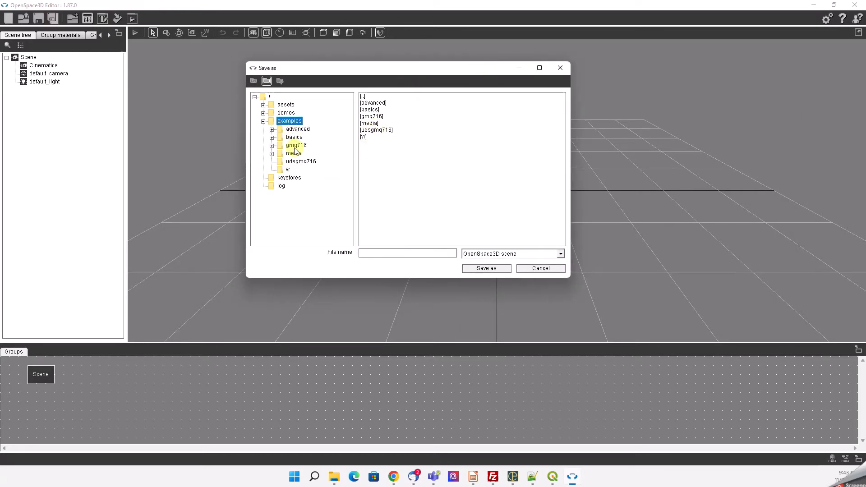
{"action": "left_click", "coordinate": [402, 162]}
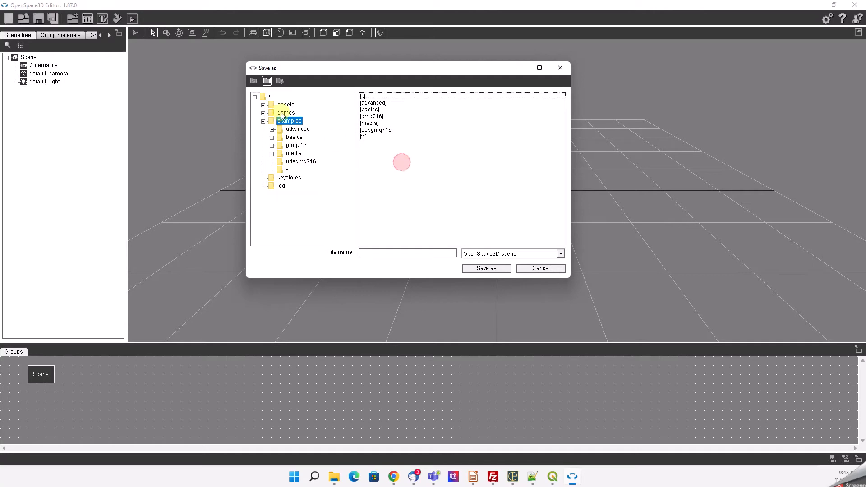
{"action": "left_click", "coordinate": [280, 81]}
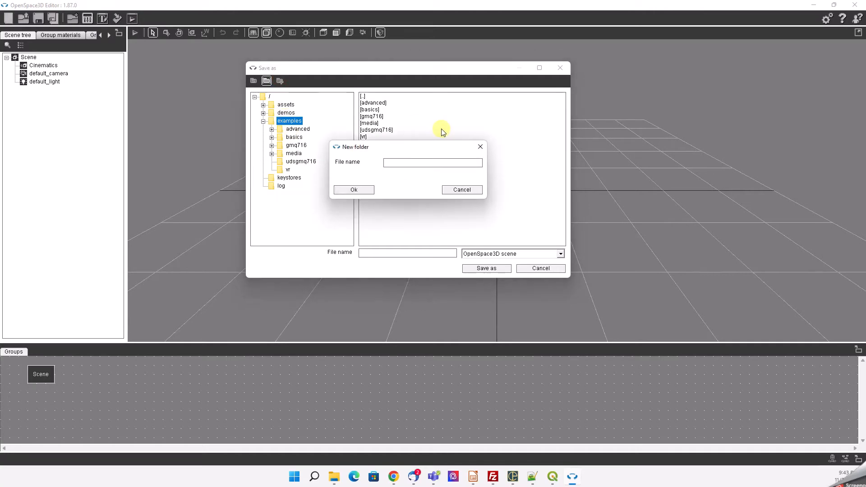
{"action": "left_click", "coordinate": [415, 162]}
{"action": "type", "text": "uds_ar"}
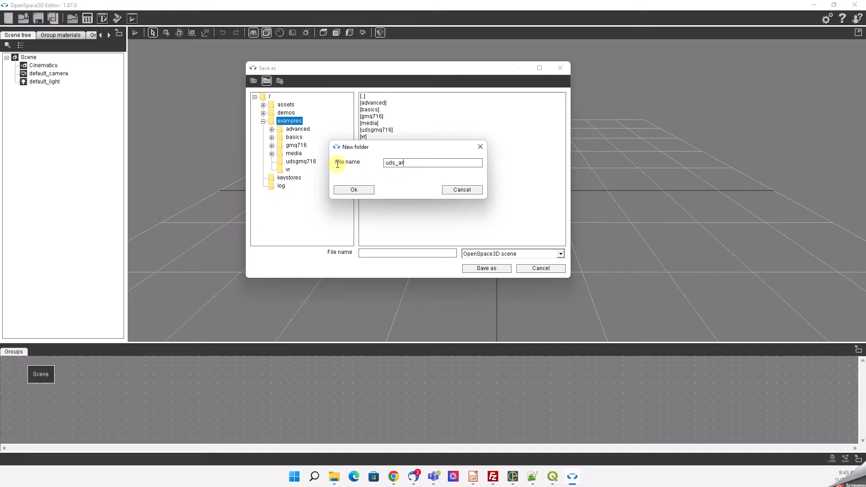
{"action": "left_click", "coordinate": [355, 189]}
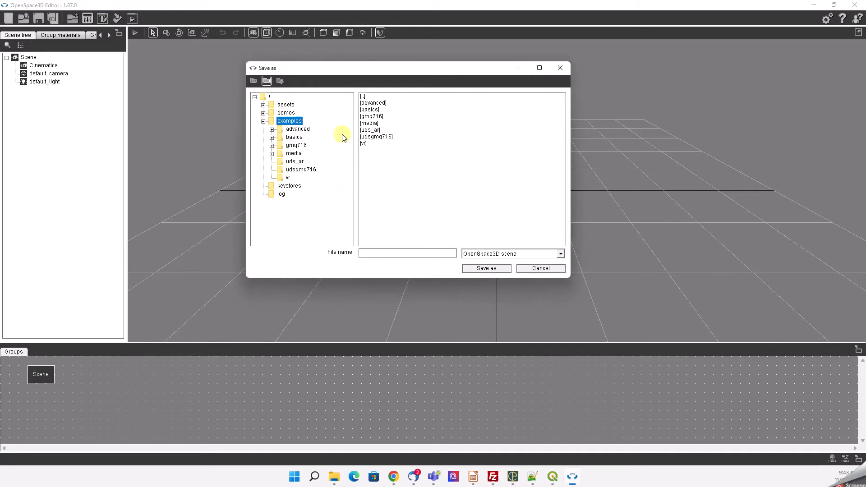
Save the scene in the uds_ar folder under the file name uds
{"action": "double_click", "coordinate": [371, 130]}
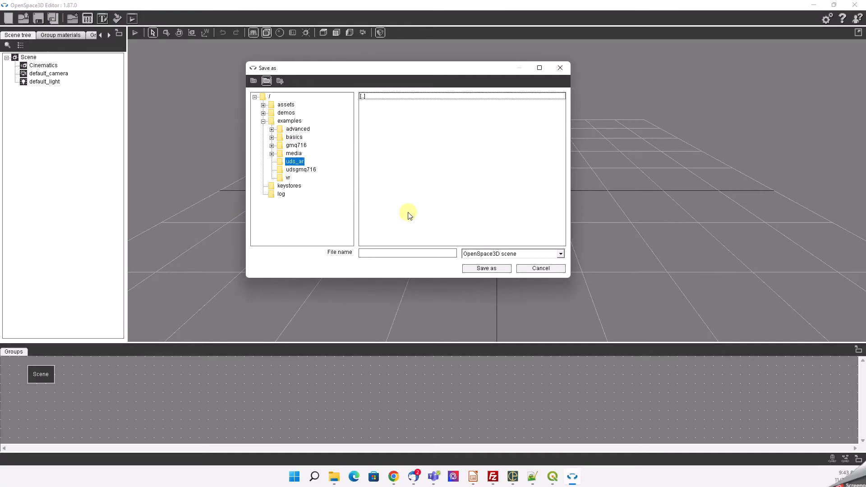
{"action": "left_click", "coordinate": [399, 253]}
{"action": "type", "text": "uds"}
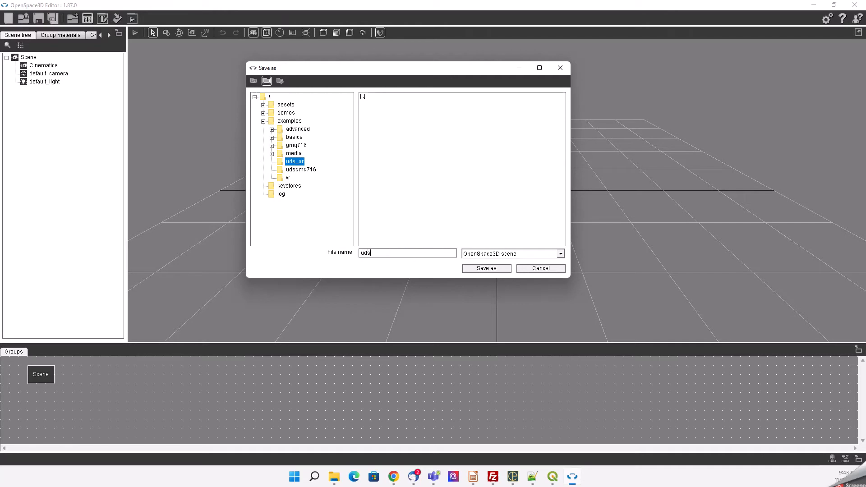
{"action": "left_click", "coordinate": [488, 268]}
{"action": "left_click", "coordinate": [499, 266]}
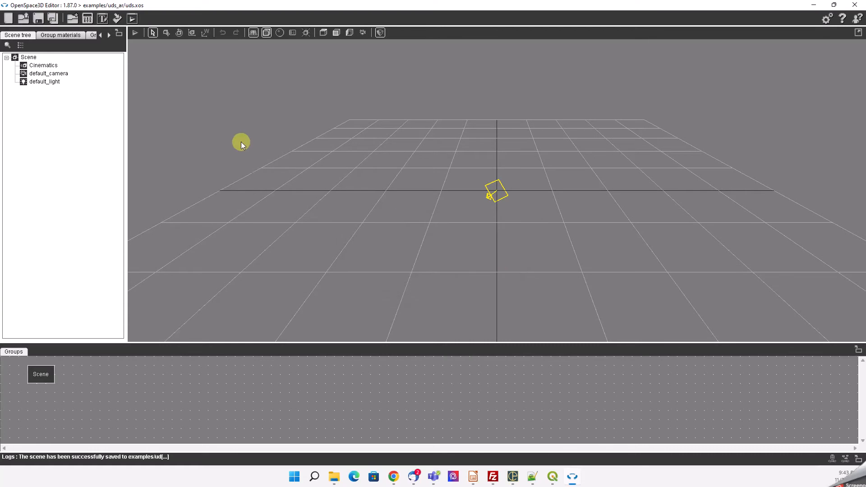
Open the Scene group and add an AR capture plugIT with Show Ar Marker info enabled
{"action": "double_click", "coordinate": [41, 374]}
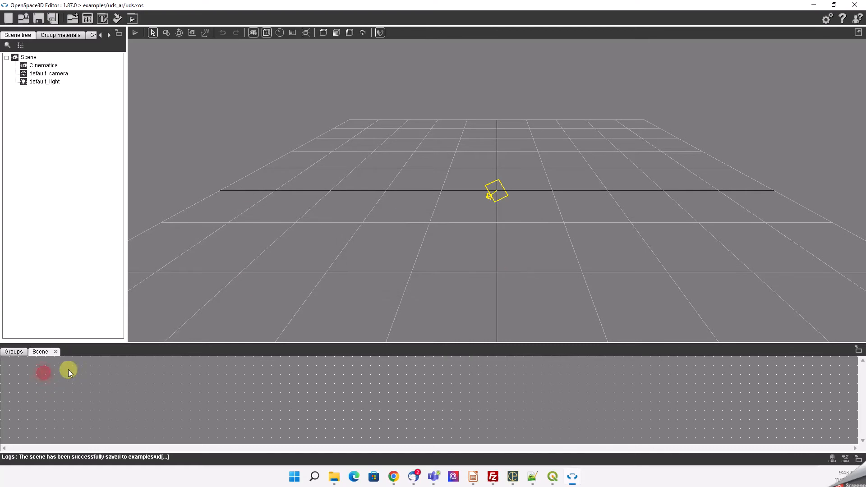
{"action": "right_click", "coordinate": [67, 375]}
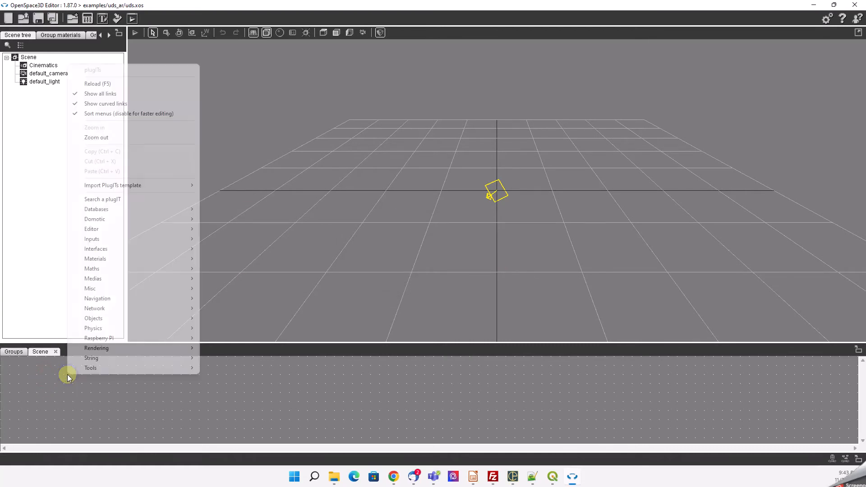
{"action": "right_click", "coordinate": [52, 387]}
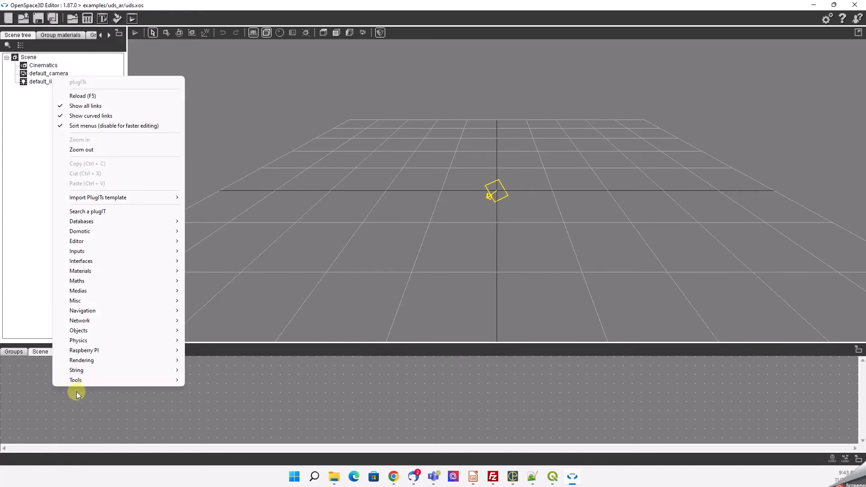
{"action": "left_click", "coordinate": [58, 401]}
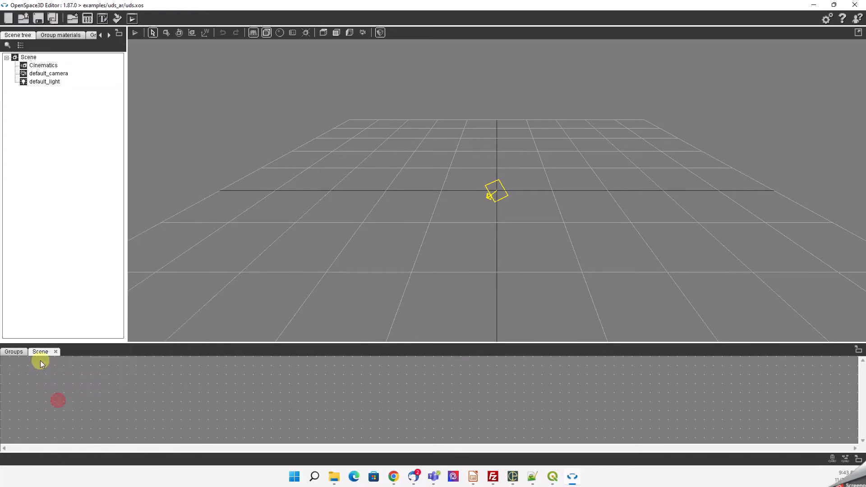
{"action": "right_click", "coordinate": [112, 372]}
{"action": "mouse_move", "coordinate": [156, 235]}
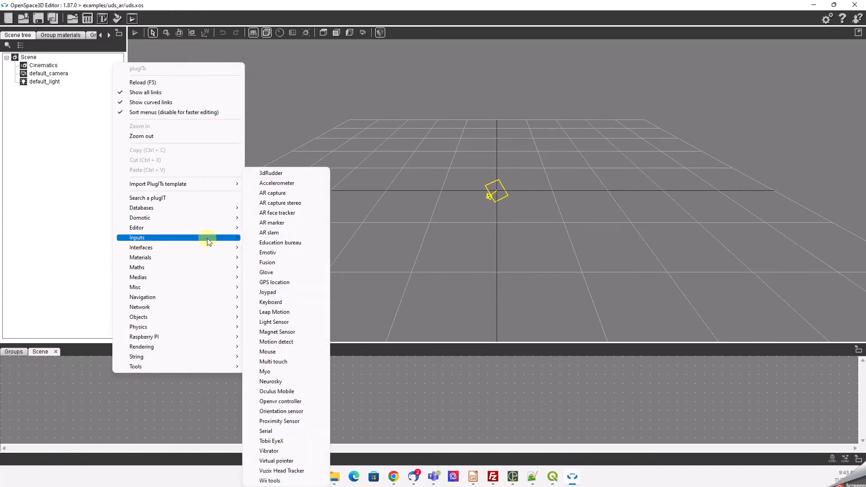
{"action": "left_click", "coordinate": [292, 194]}
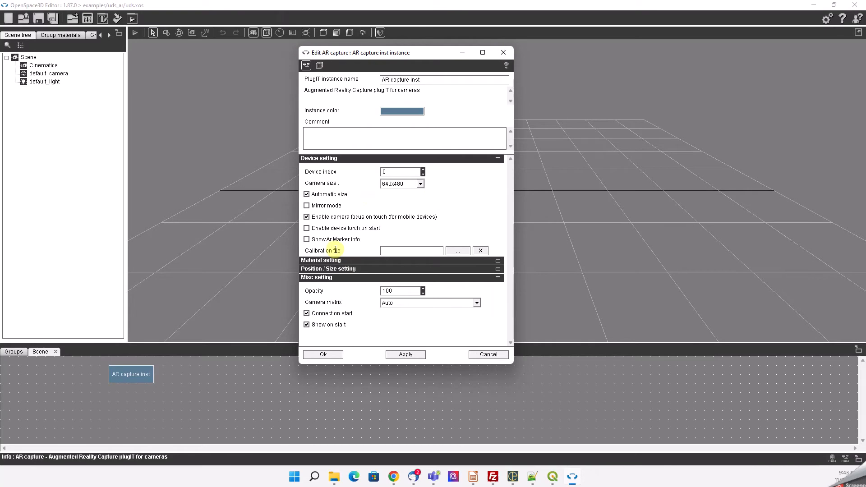
{"action": "left_click", "coordinate": [315, 241]}
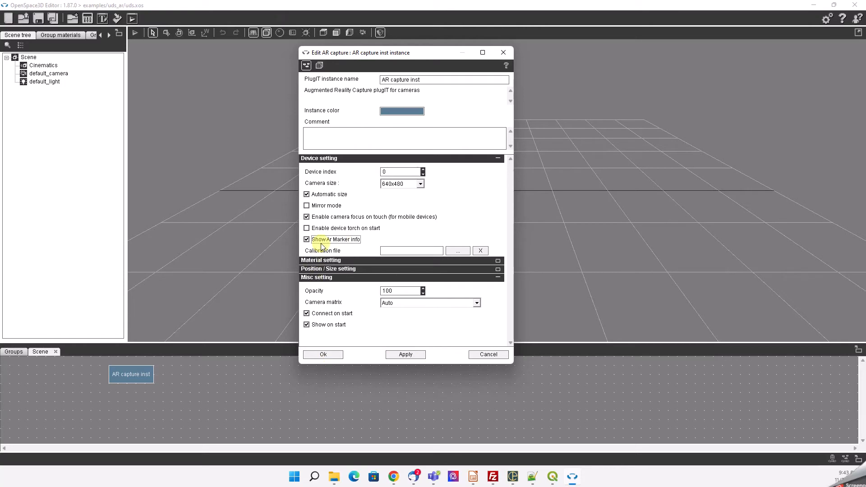
{"action": "left_click", "coordinate": [332, 354]}
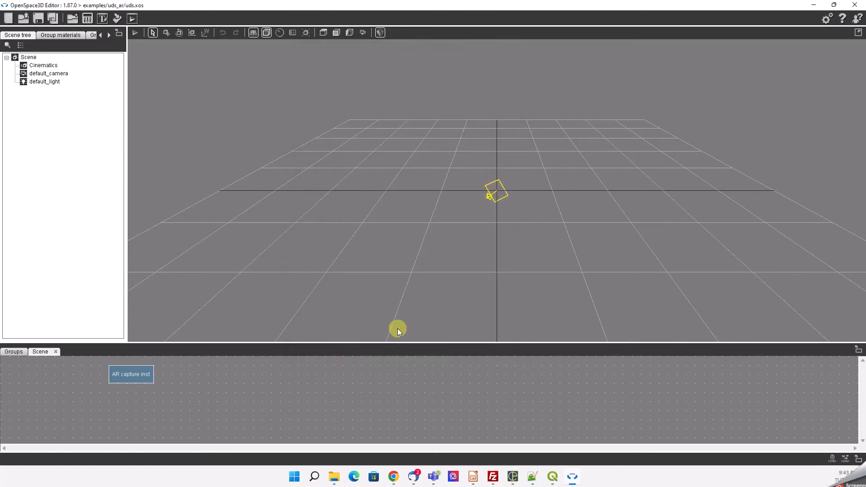
Add an AR marker plugIT to the Scene group beside the AR capture instance
{"action": "right_click", "coordinate": [215, 382]}
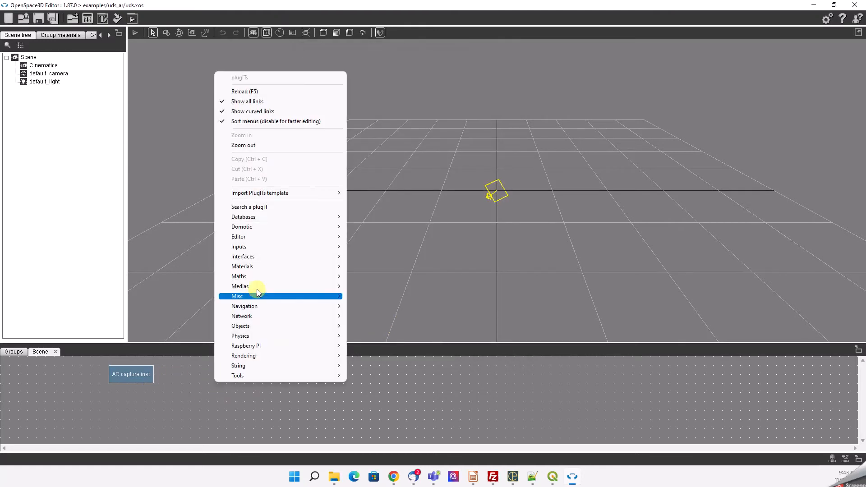
{"action": "mouse_move", "coordinate": [259, 247]}
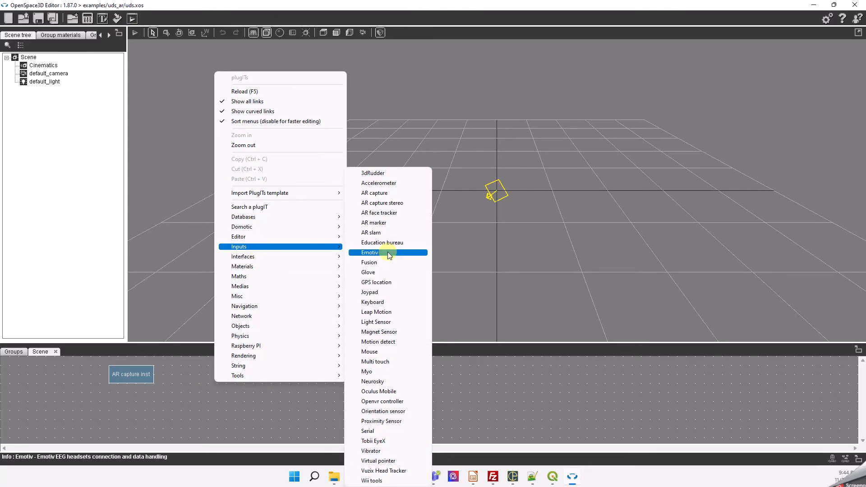
{"action": "left_click", "coordinate": [374, 226]}
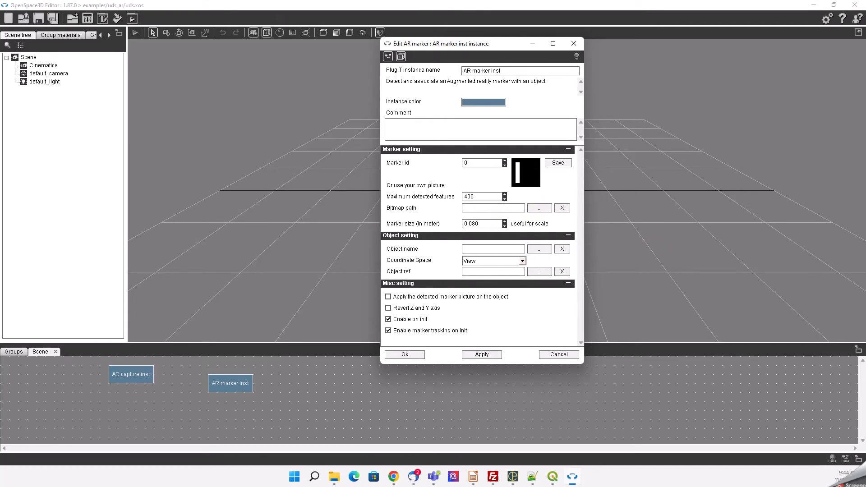
{"action": "key", "text": "alt+Tab"}
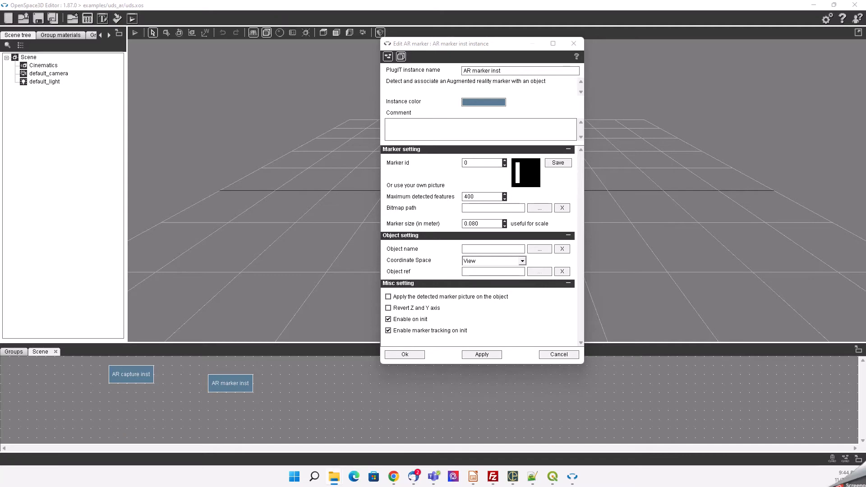
{"action": "left_click", "coordinate": [540, 251]}
{"action": "left_click_drag", "start_coordinate": [865, 200], "coordinate": [370, 137]}
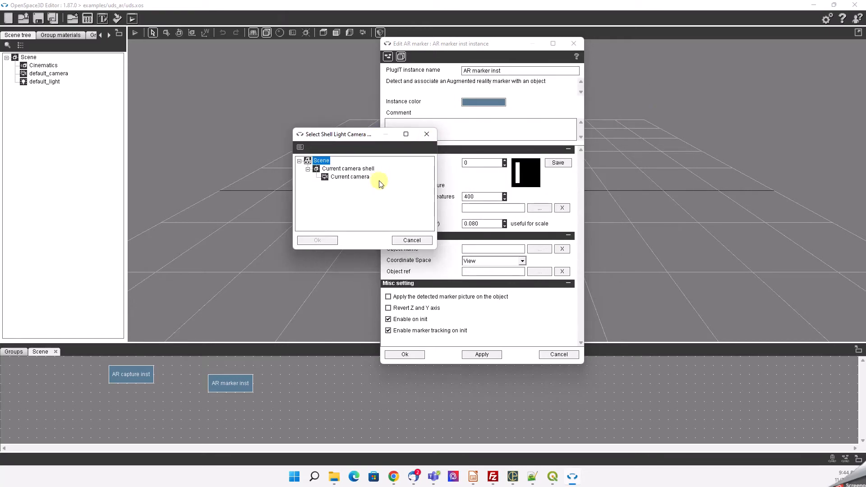
{"action": "left_click", "coordinate": [413, 241]}
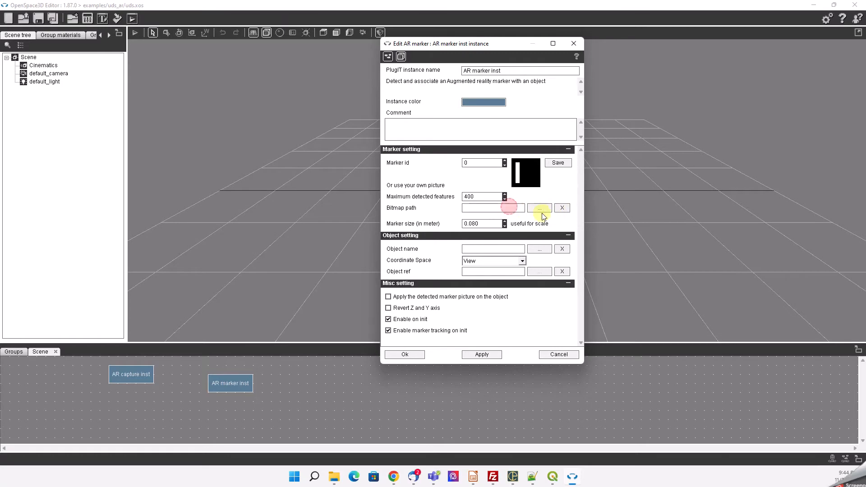
Copy UdS_MarkerImage.png into the uds_ar folder, choose it as the marker's bitmap and view the image
{"action": "left_click", "coordinate": [540, 208]}
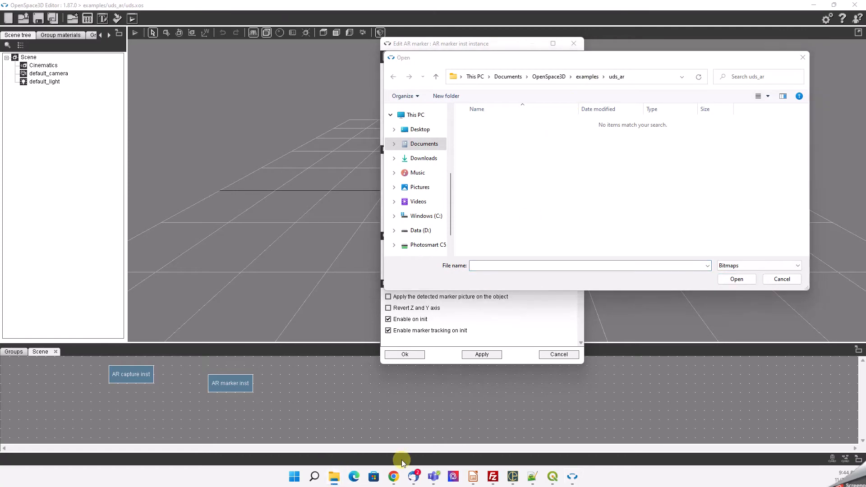
{"action": "left_click", "coordinate": [337, 475]}
{"action": "left_click", "coordinate": [580, 178]}
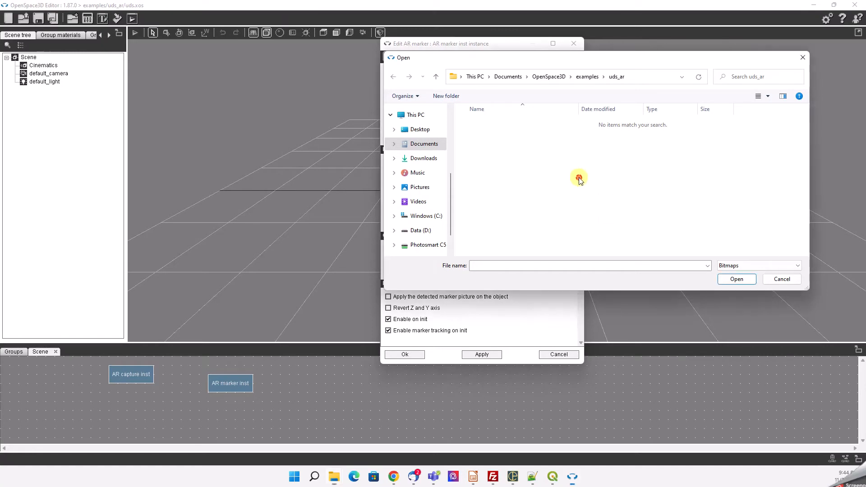
{"action": "key", "text": "ctrl+v"}
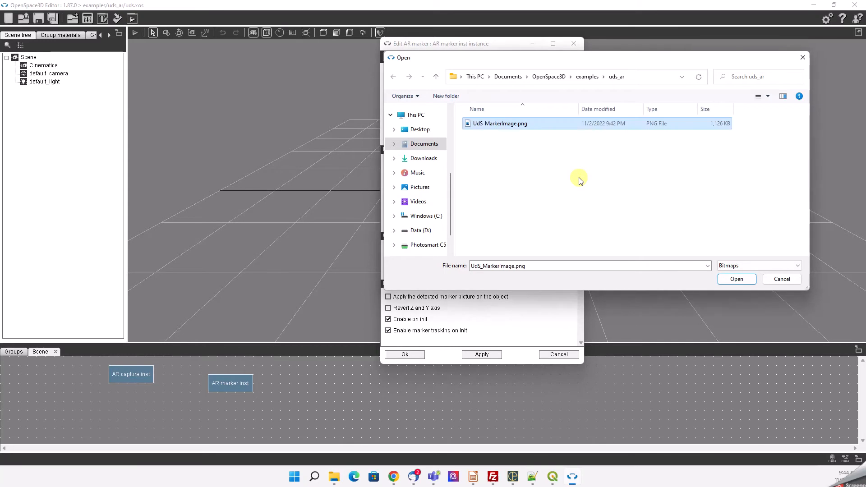
{"action": "double_click", "coordinate": [492, 124]}
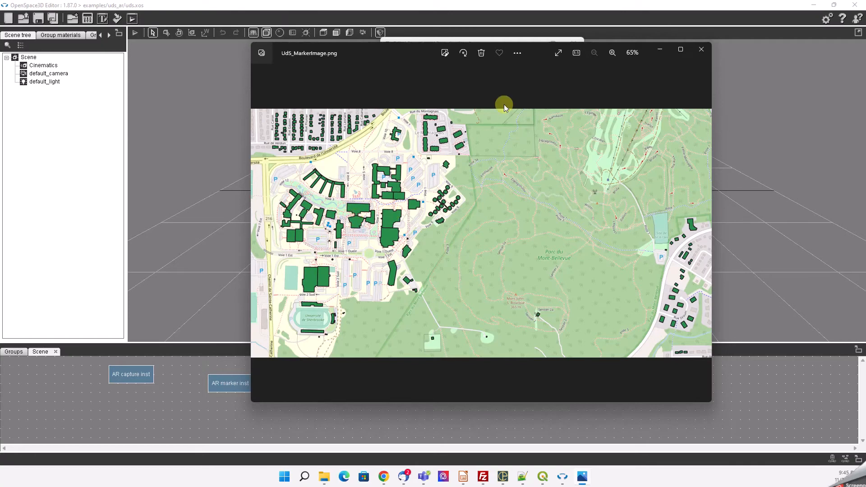
{"action": "left_click", "coordinate": [664, 51]}
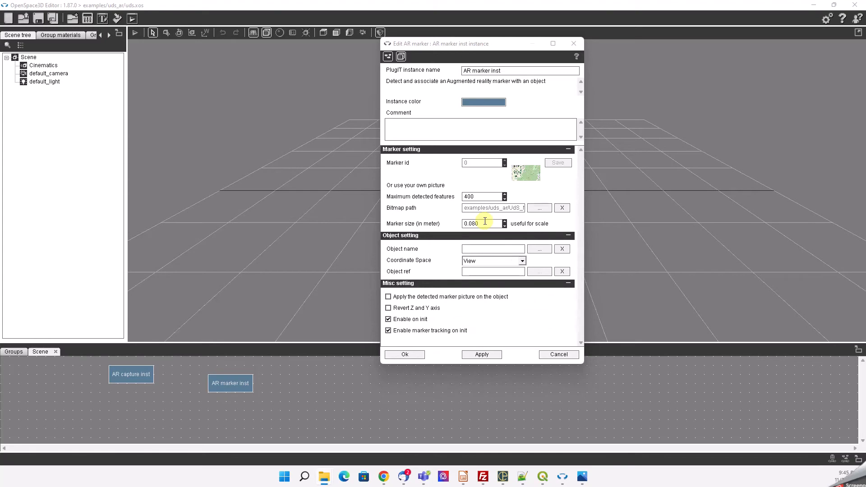
Set the marker size to 8 meters and apply the AR marker settings
{"action": "left_click_drag", "start_coordinate": [485, 221], "coordinate": [460, 224]}
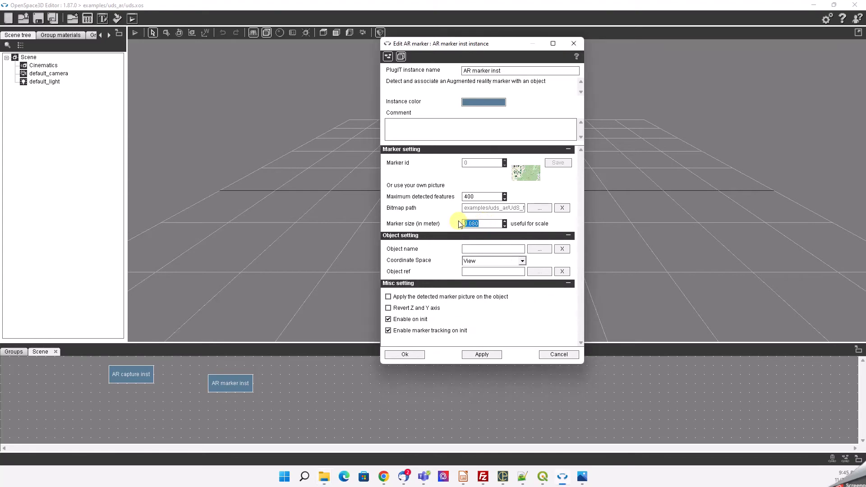
{"action": "type", "text": "8"}
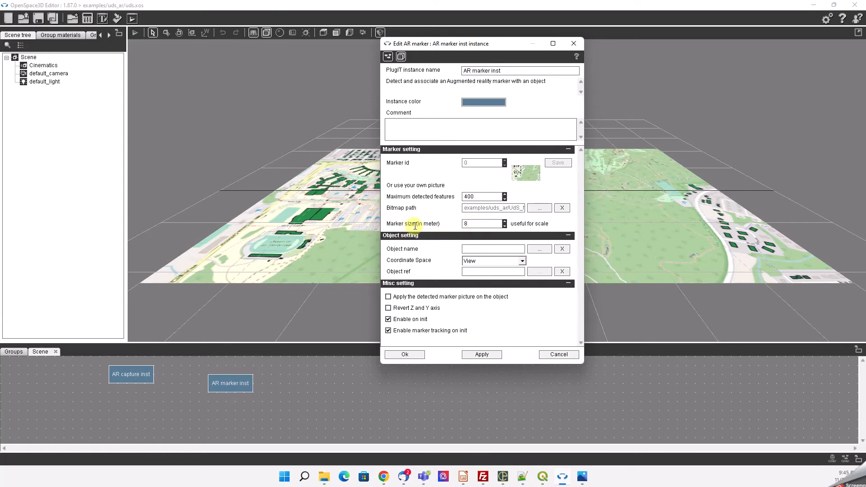
{"action": "left_click", "coordinate": [487, 354]}
{"action": "left_click", "coordinate": [408, 354]}
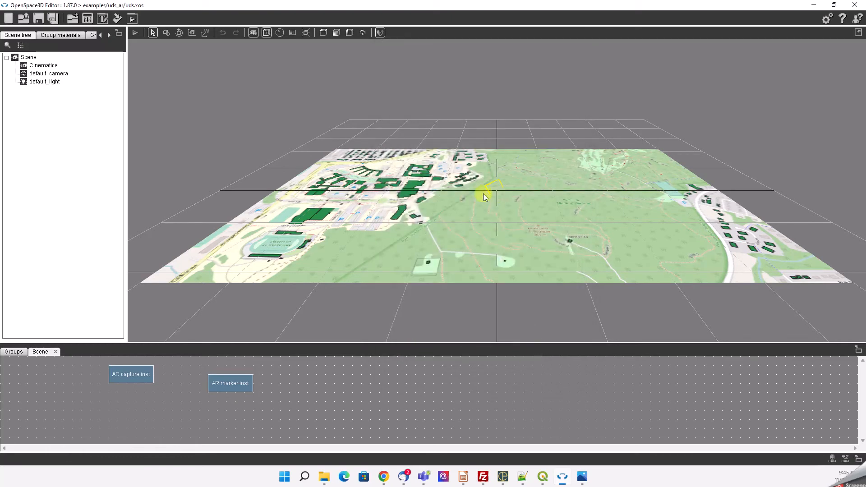
Align the AR marker block with the AR capture block and test-run the scene with the printed map in front of the camera
{"action": "left_click_drag", "start_coordinate": [232, 374], "coordinate": [230, 373]}
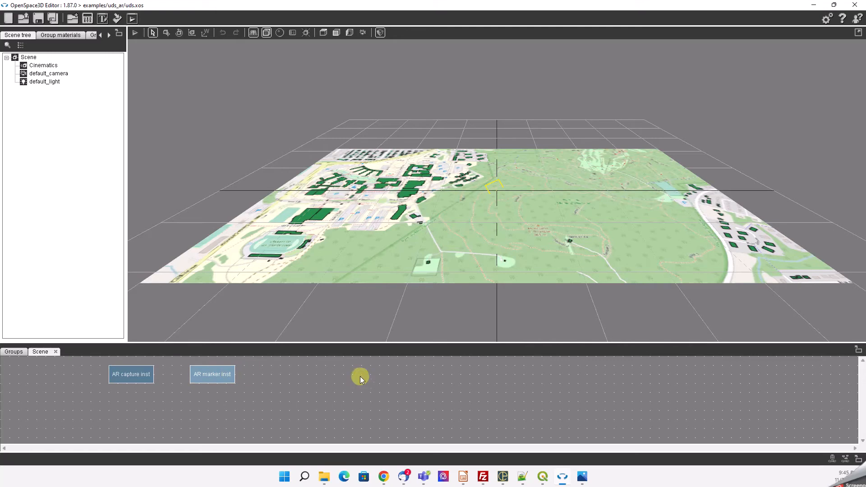
{"action": "left_click", "coordinate": [135, 33]}
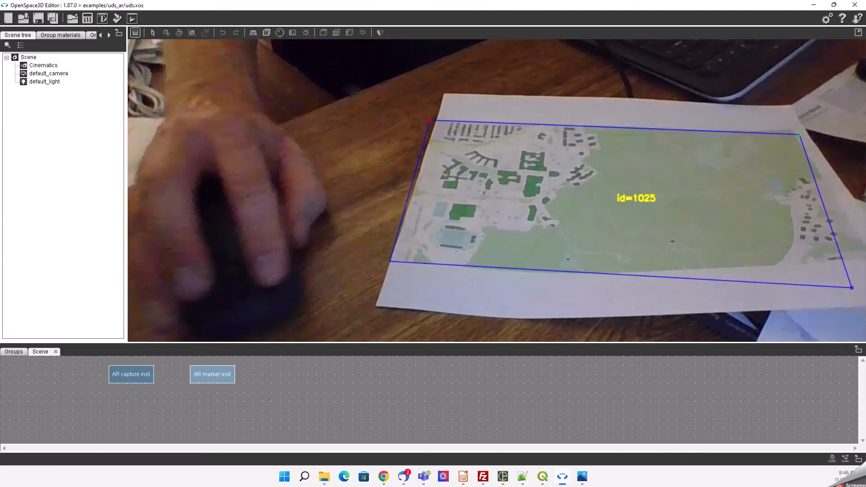
{"action": "left_click", "coordinate": [135, 33]}
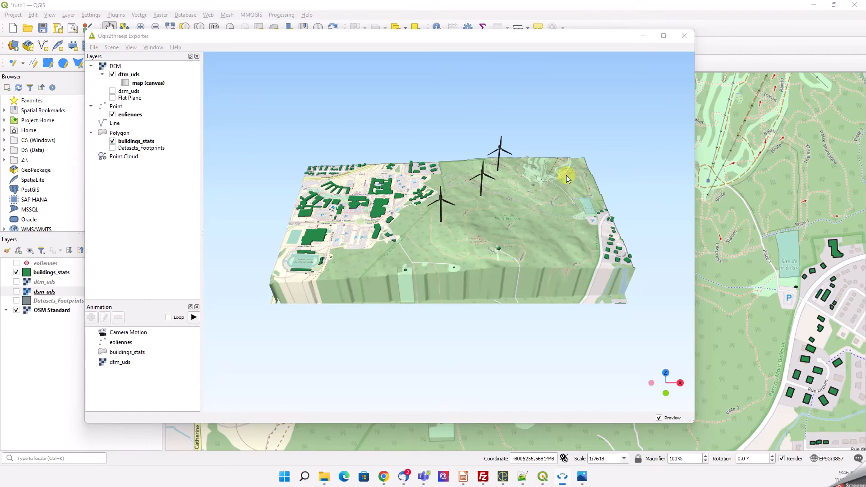
Switch to the Qgis2threejs Exporter in QGIS and save the 3D scene as a glTF file named uds_scene in the examples/uds_ar folder
{"action": "left_click", "coordinate": [93, 48]}
{"action": "mouse_move", "coordinate": [106, 69]}
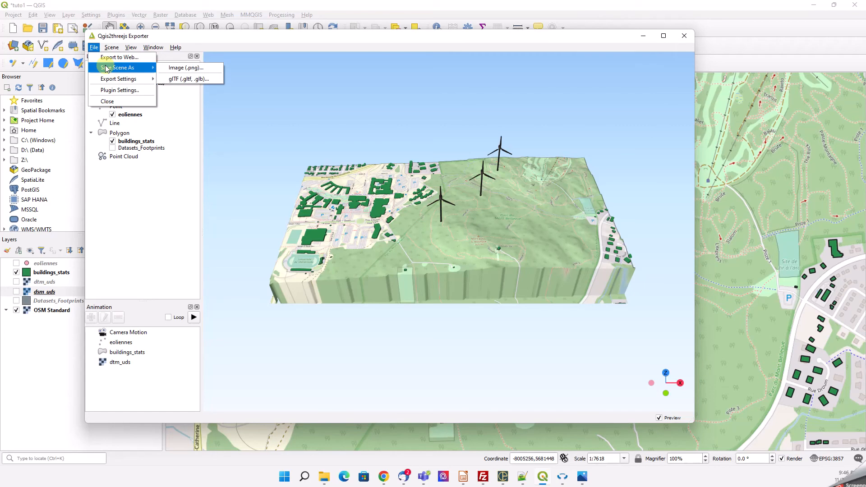
{"action": "left_click", "coordinate": [175, 80]}
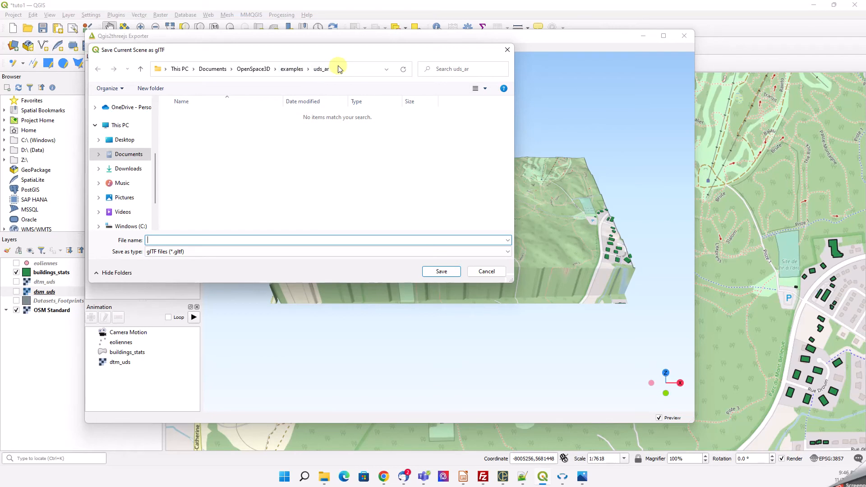
{"action": "left_click", "coordinate": [289, 69]}
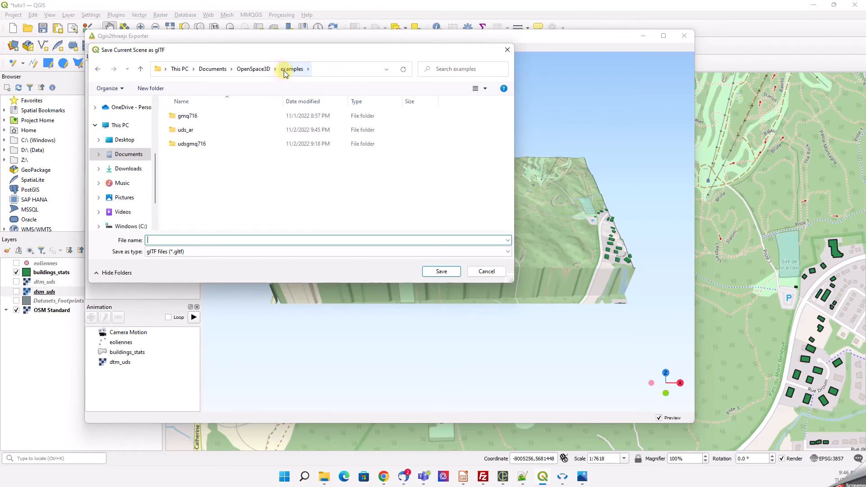
{"action": "double_click", "coordinate": [186, 130]}
{"action": "left_click", "coordinate": [182, 242]}
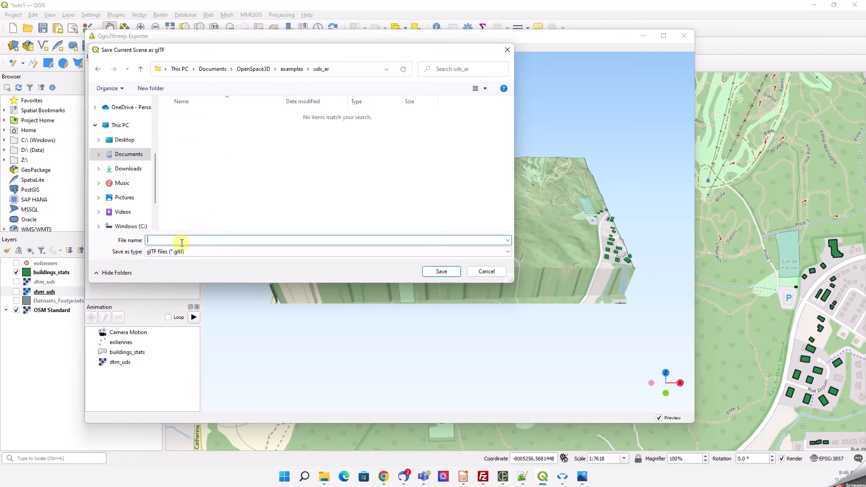
{"action": "type", "text": "uds_"}
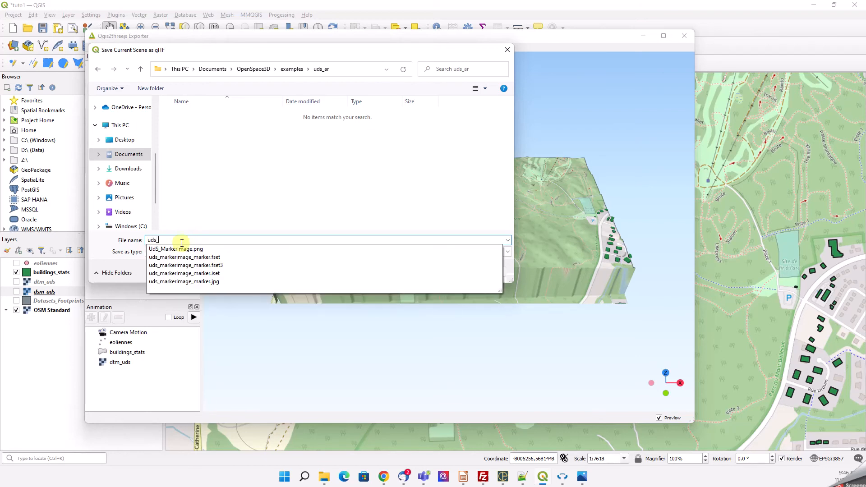
{"action": "type", "text": "sc"}
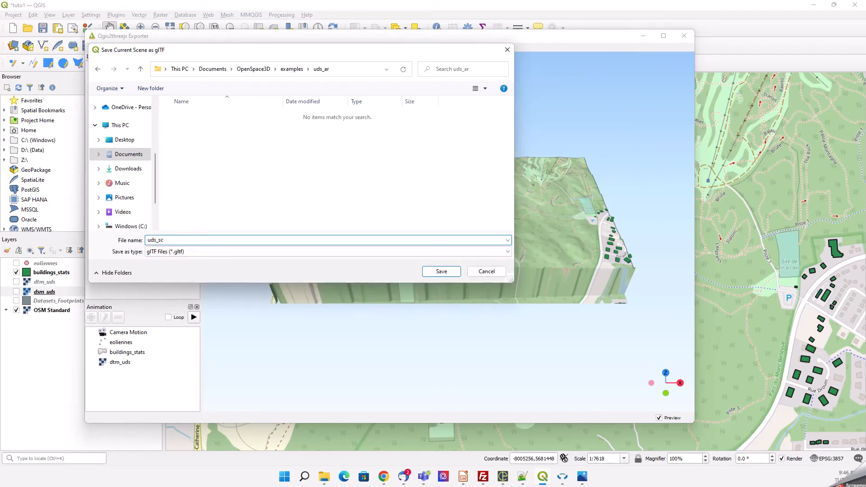
{"action": "type", "text": "ene"}
{"action": "left_click", "coordinate": [441, 271]}
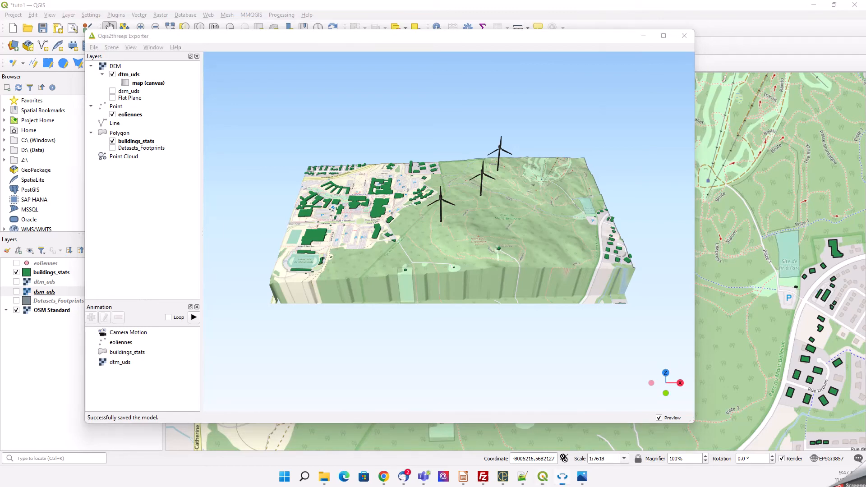
Switch back to OpenSpace3D and import uds_scene.gltf as a standard 3D file into the scene group with the default conversion options
{"action": "left_click_drag", "start_coordinate": [865, 58], "coordinate": [332, 39]}
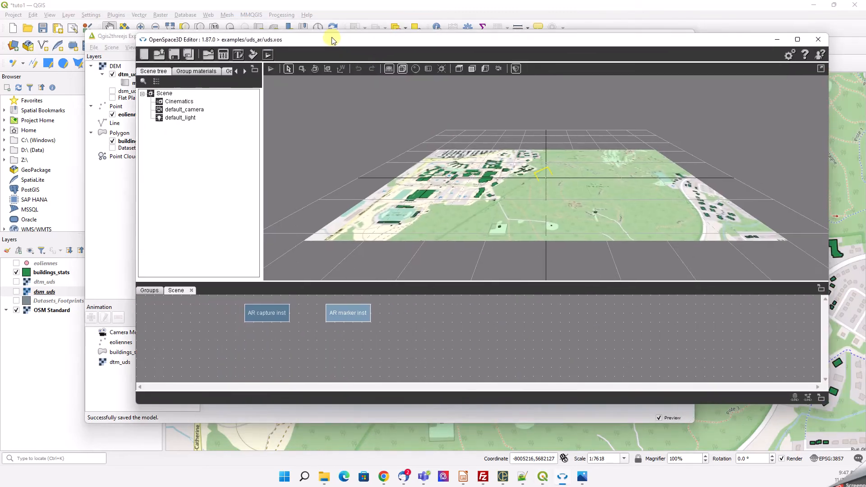
{"action": "left_click", "coordinate": [209, 56]}
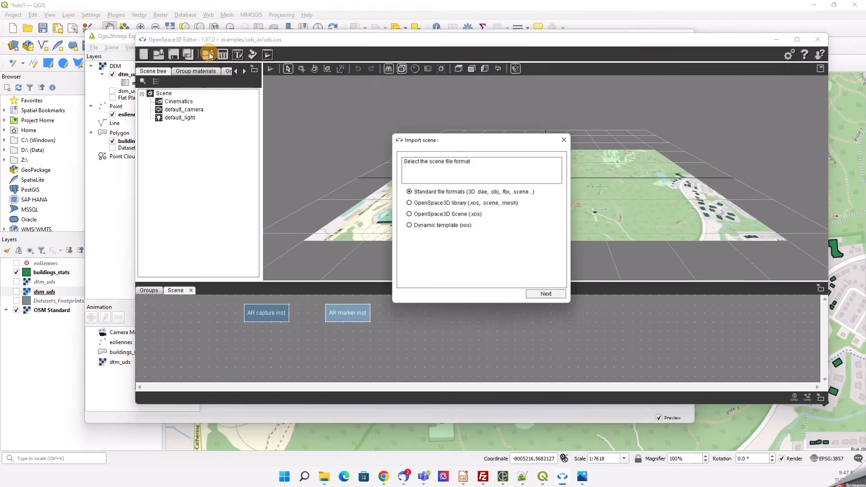
{"action": "left_click", "coordinate": [546, 295]}
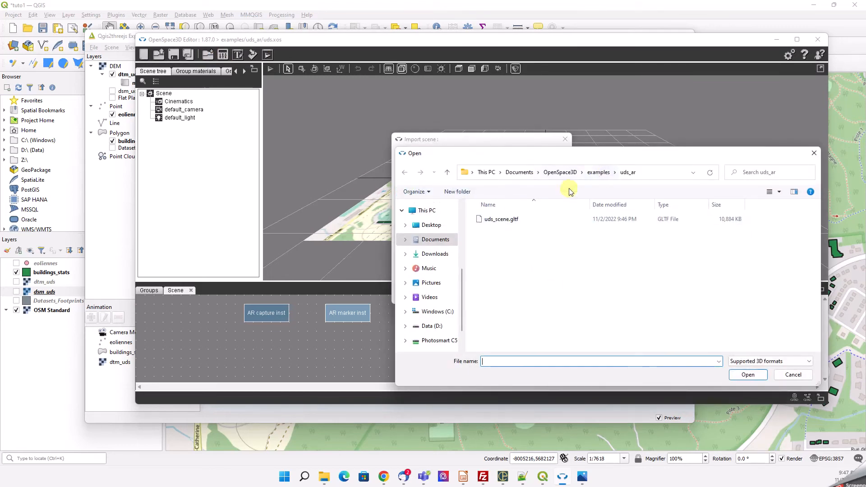
{"action": "left_click", "coordinate": [498, 219]}
{"action": "left_click", "coordinate": [758, 375]}
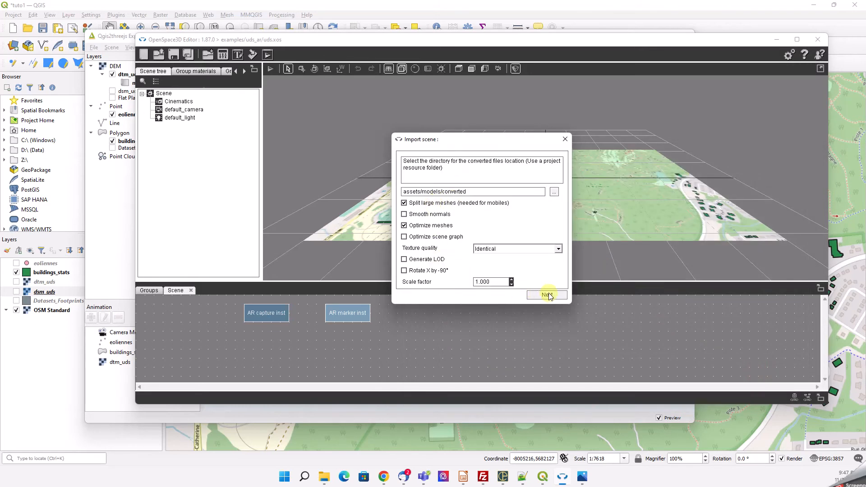
{"action": "left_click", "coordinate": [547, 295]}
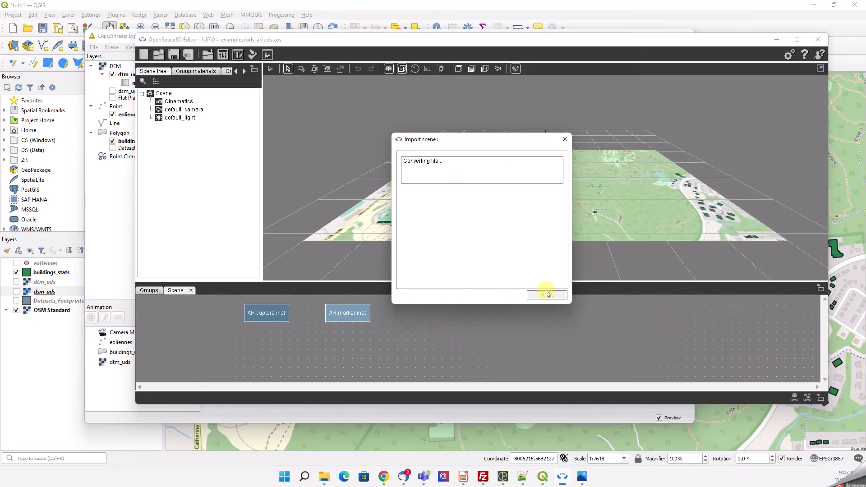
{"action": "left_click", "coordinate": [548, 295]}
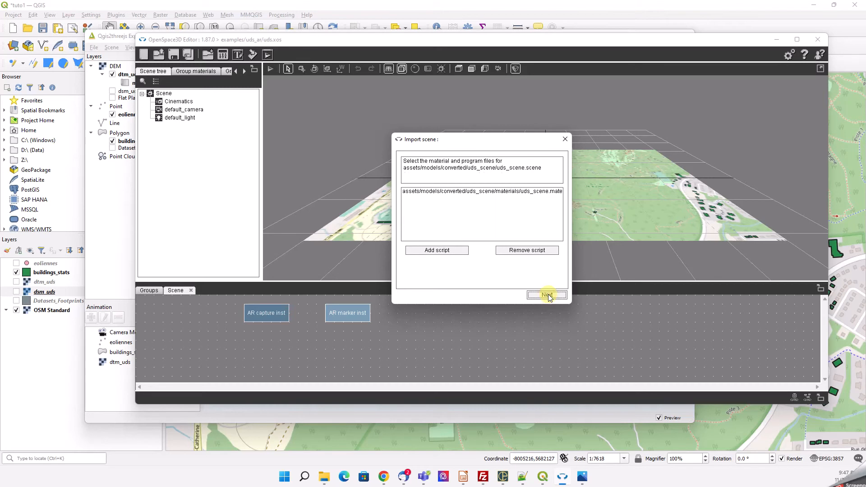
{"action": "left_click", "coordinate": [548, 295]}
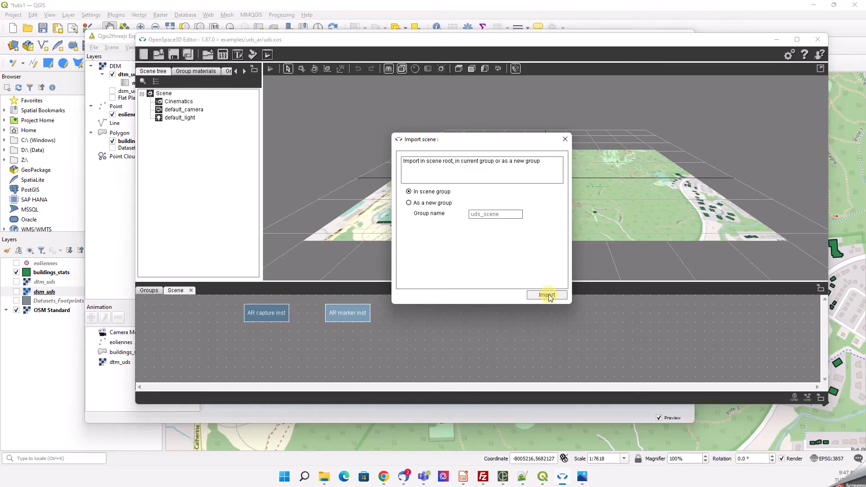
{"action": "left_click", "coordinate": [548, 295]}
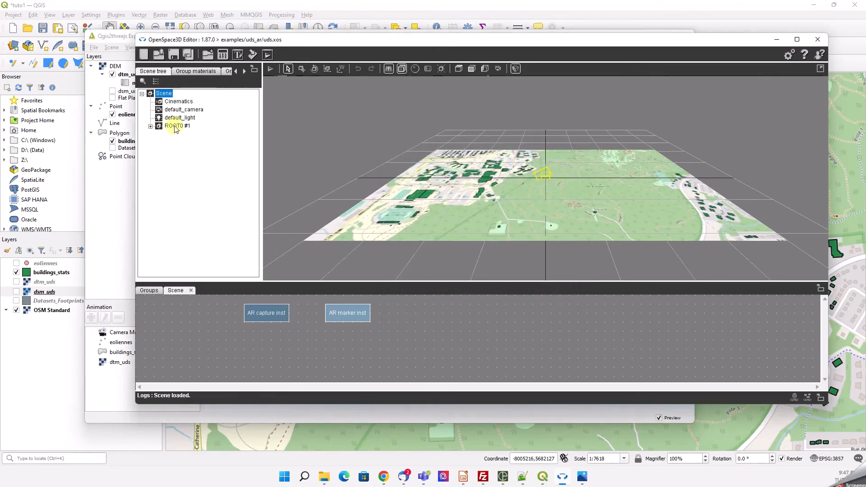
Set the local scale of the imported ROOT0 node to 0.02 on the X, Y and Z axes
{"action": "left_click", "coordinate": [154, 127]}
{"action": "left_click", "coordinate": [151, 127]}
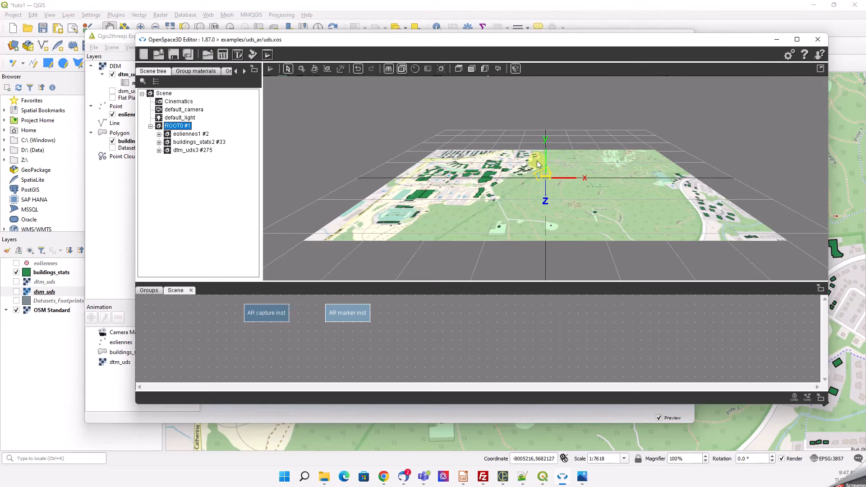
{"action": "right_click", "coordinate": [174, 127]}
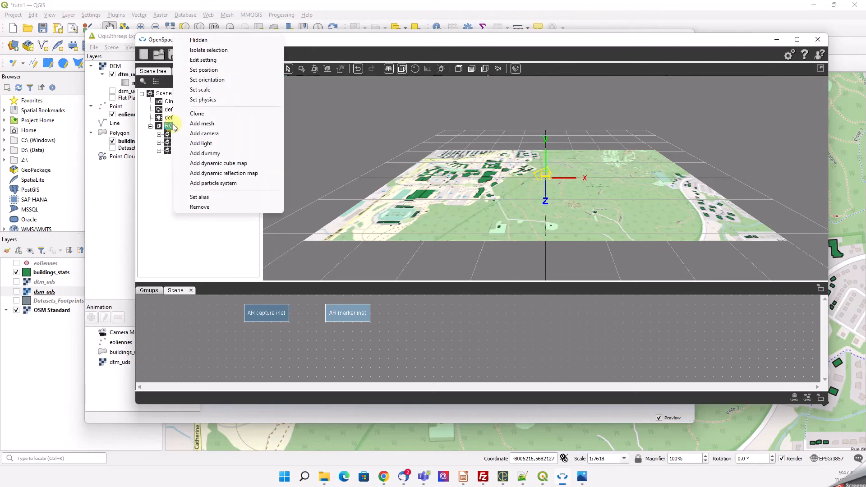
{"action": "left_click", "coordinate": [195, 90]}
{"action": "left_click_drag", "start_coordinate": [241, 136], "coordinate": [204, 138]}
{"action": "type", "text": "0."}
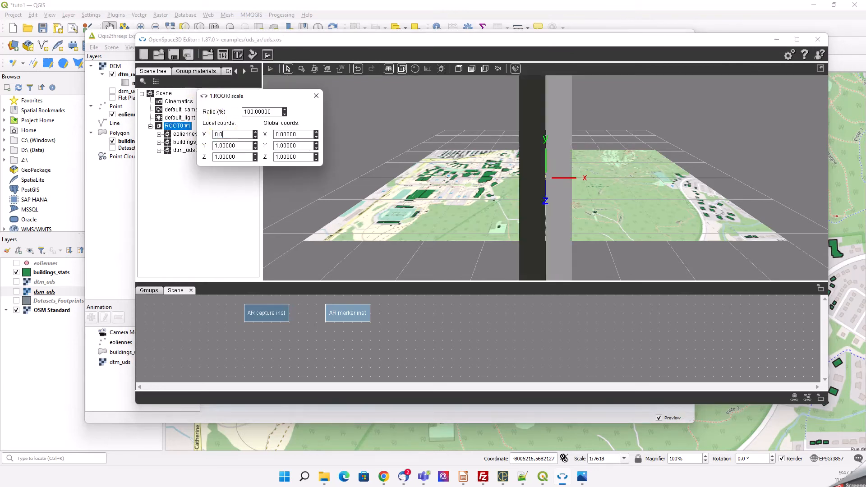
{"action": "type", "text": "02"}
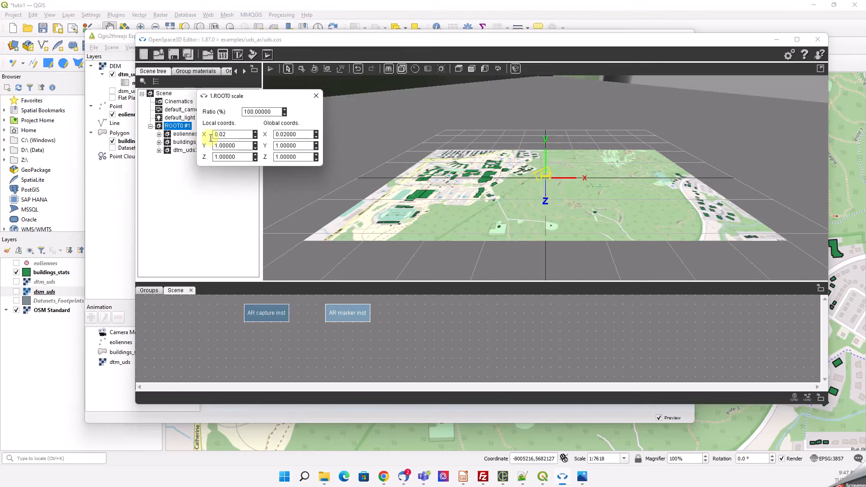
{"action": "left_click_drag", "start_coordinate": [240, 148], "coordinate": [204, 148]}
{"action": "type", "text": "0"}
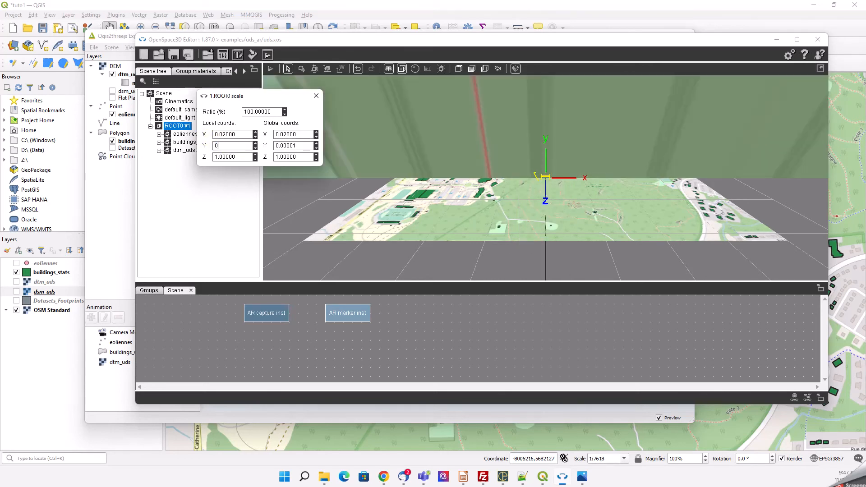
{"action": "type", "text": ".02"}
{"action": "left_click_drag", "start_coordinate": [237, 157], "coordinate": [207, 162]}
{"action": "type", "text": "0."}
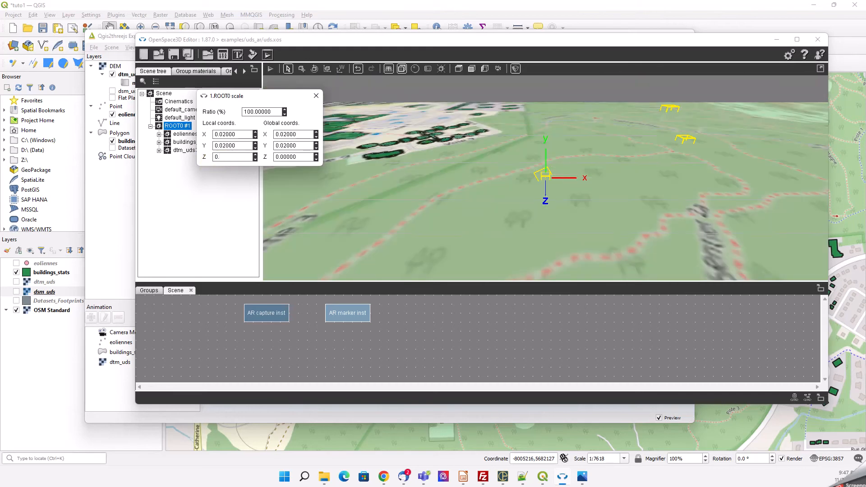
{"action": "type", "text": "02"}
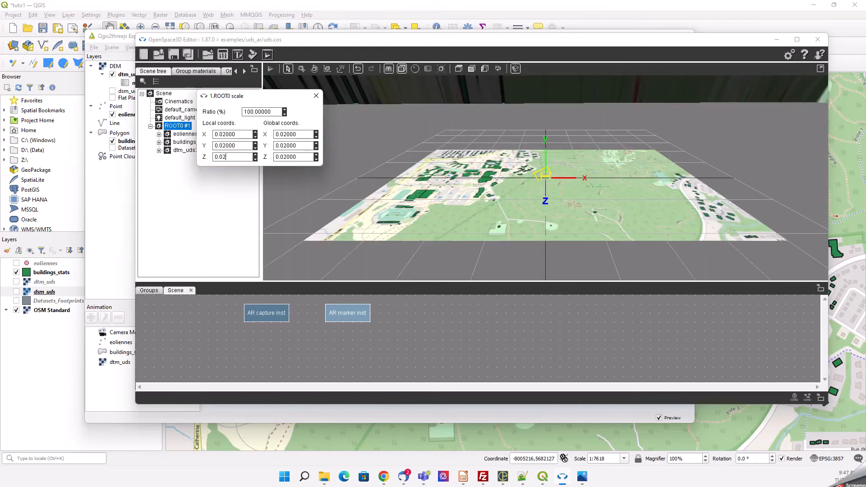
Reduce the ROOT0 node's local scale to 0.002 on the Z, Y and X axes
{"action": "left_click", "coordinate": [222, 157]}
{"action": "type", "text": "0"}
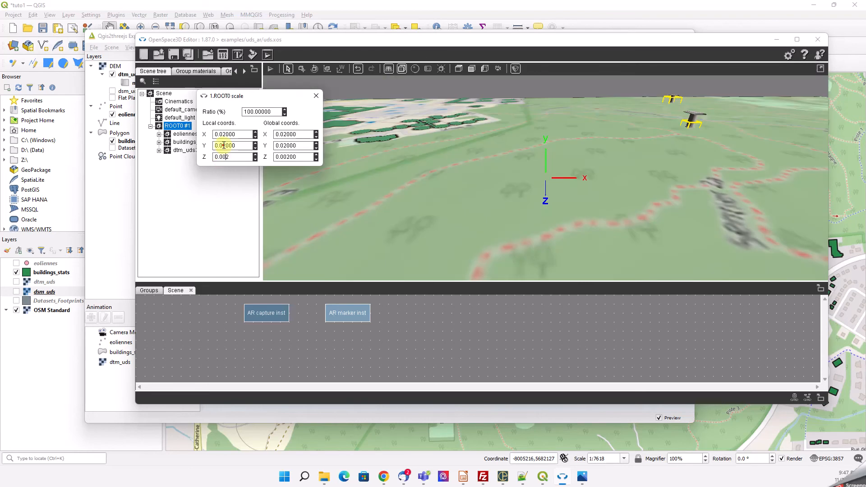
{"action": "left_click", "coordinate": [223, 145]}
{"action": "type", "text": "0"}
{"action": "left_click", "coordinate": [223, 134]}
{"action": "type", "text": "0"}
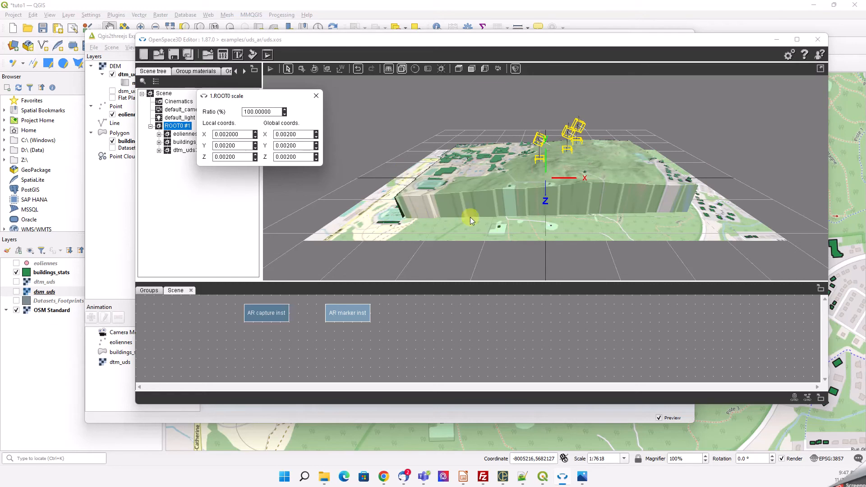
Set the ROOT0 node's local scale to 0.0027 on all three axes and briefly test-run the scene with the camera
{"action": "left_click", "coordinate": [229, 134]}
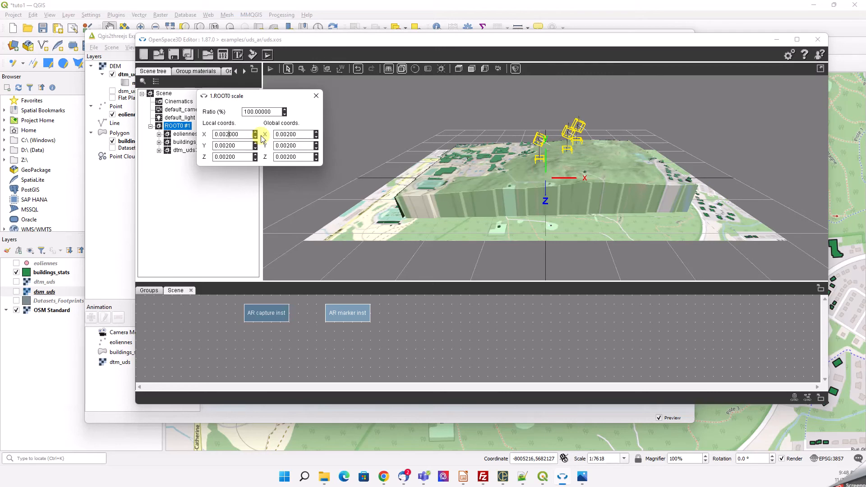
{"action": "type", "text": "7"}
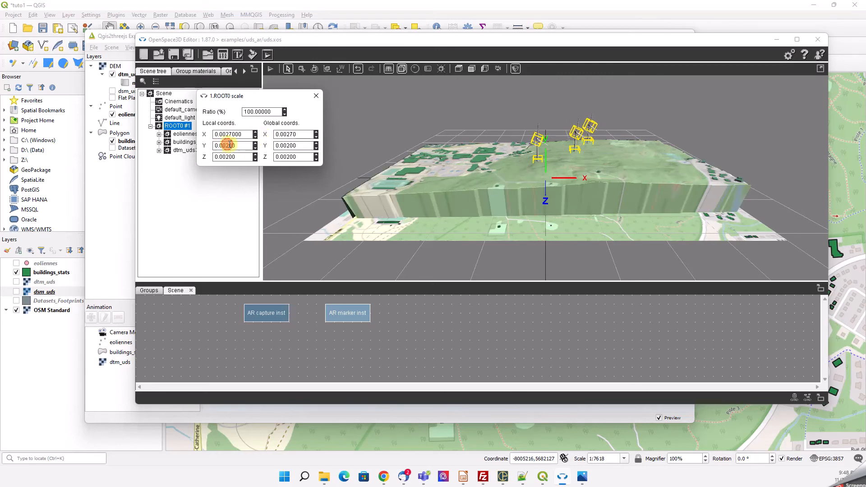
{"action": "type", "text": "7"}
{"action": "left_click", "coordinate": [231, 157]}
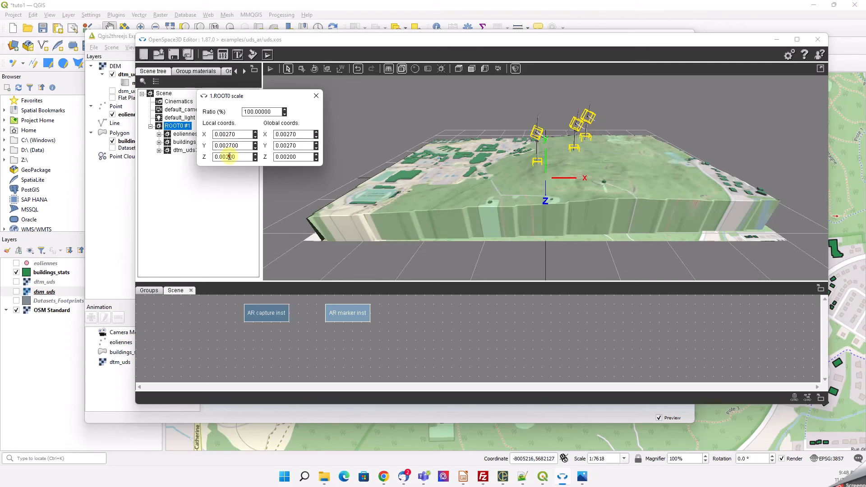
{"action": "type", "text": "7"}
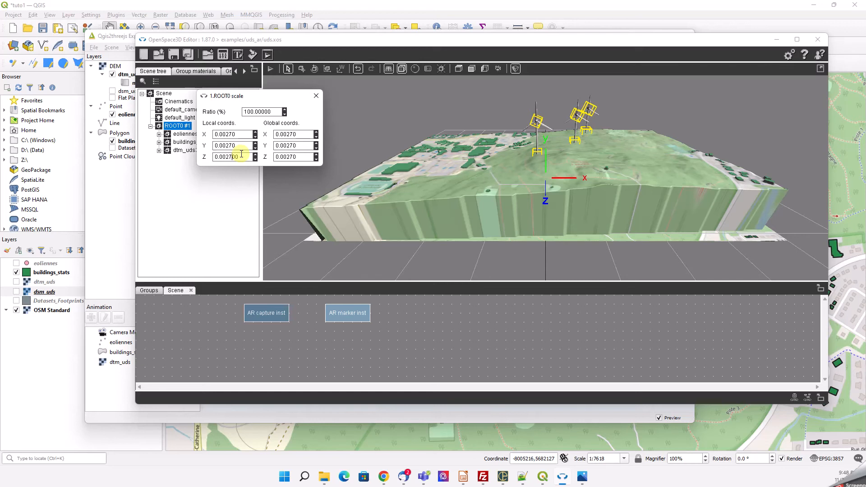
{"action": "left_click", "coordinate": [317, 95]}
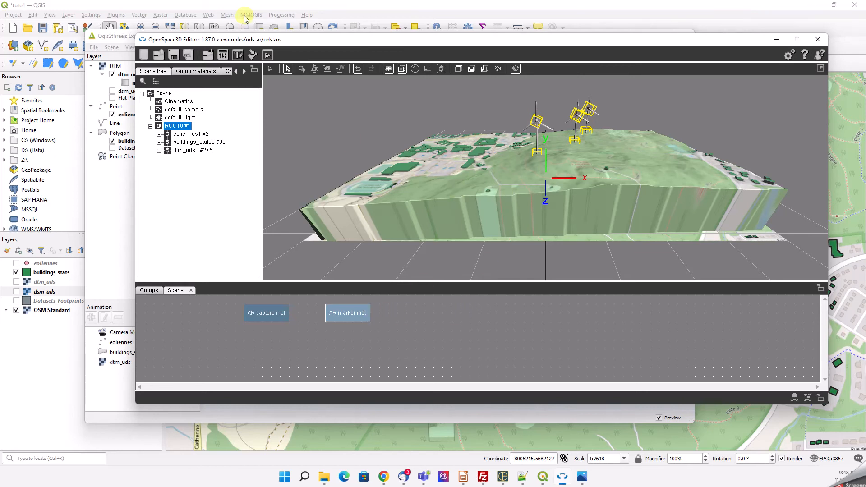
{"action": "left_click", "coordinate": [270, 70]}
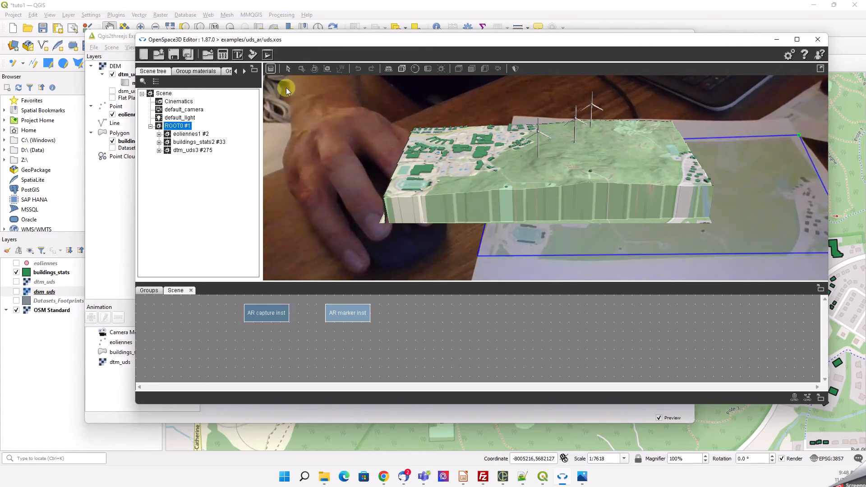
{"action": "left_click", "coordinate": [271, 68]}
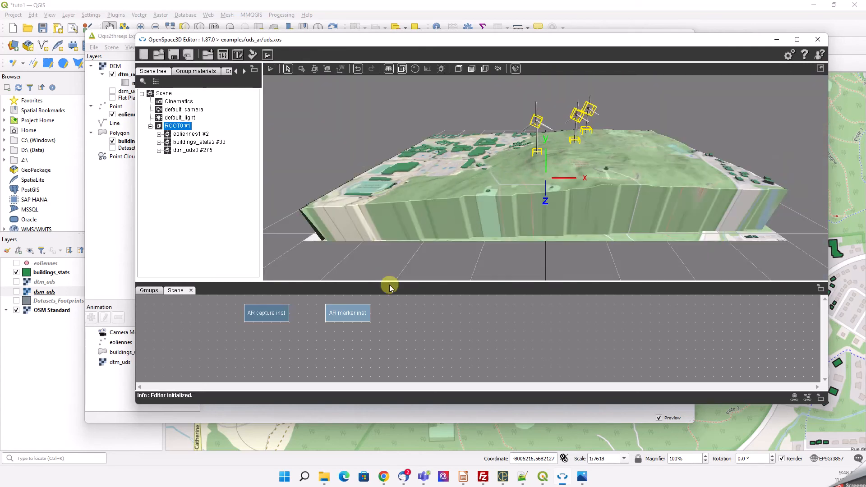
Assign the ROOT0 node as the AR marker's object and run the scene over the printed map
{"action": "double_click", "coordinate": [356, 319]}
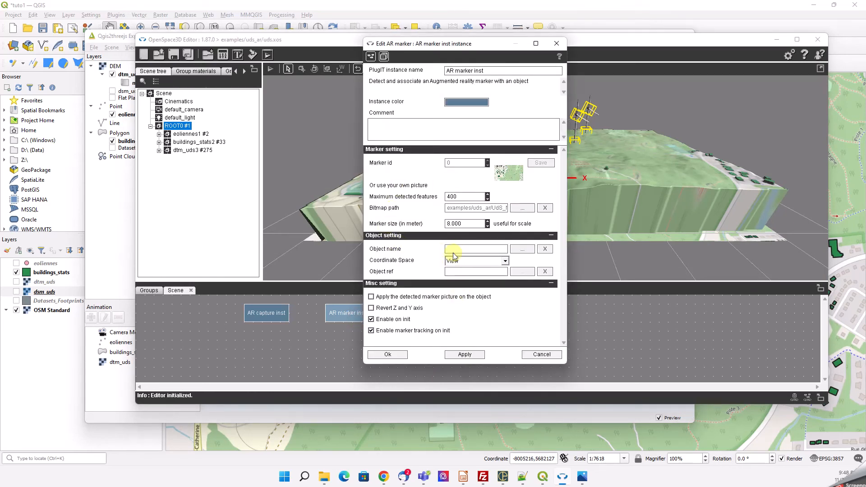
{"action": "left_click", "coordinate": [523, 251]}
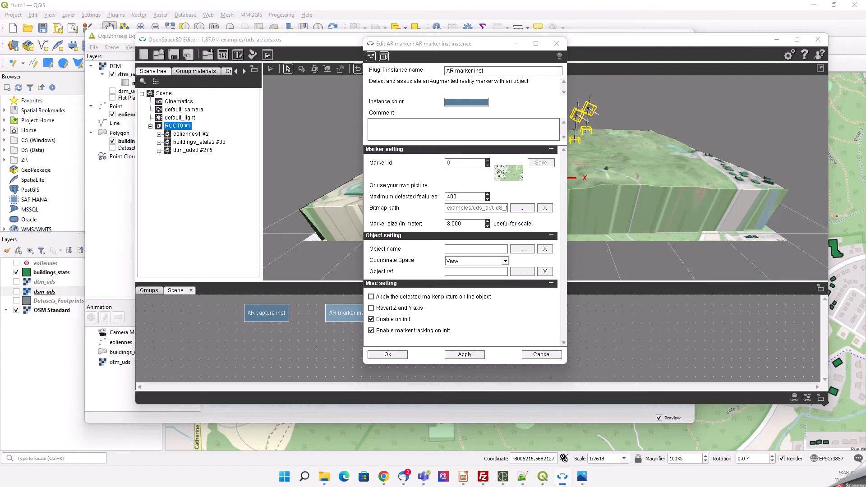
{"action": "left_click", "coordinate": [522, 249]}
{"action": "left_click", "coordinate": [439, 180]}
{"action": "left_click", "coordinate": [420, 235]}
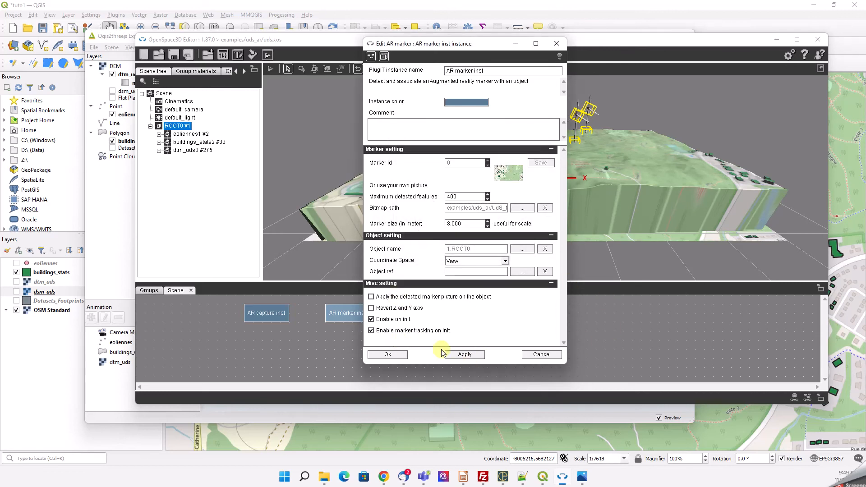
{"action": "left_click", "coordinate": [465, 355]}
{"action": "left_click", "coordinate": [397, 354]}
{"action": "left_click", "coordinate": [270, 68]}
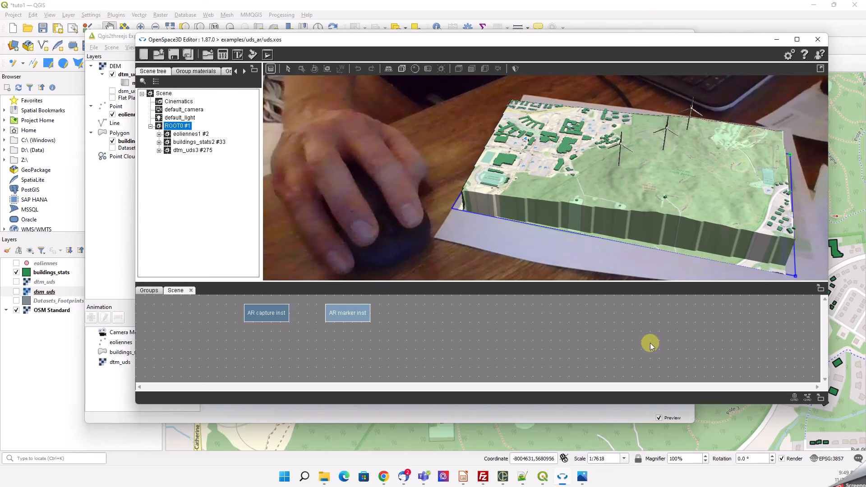
Add a Hide object block beside the AR marker block, with ROOT0 as its source and Hide on start enabled
{"action": "right_click", "coordinate": [405, 313]}
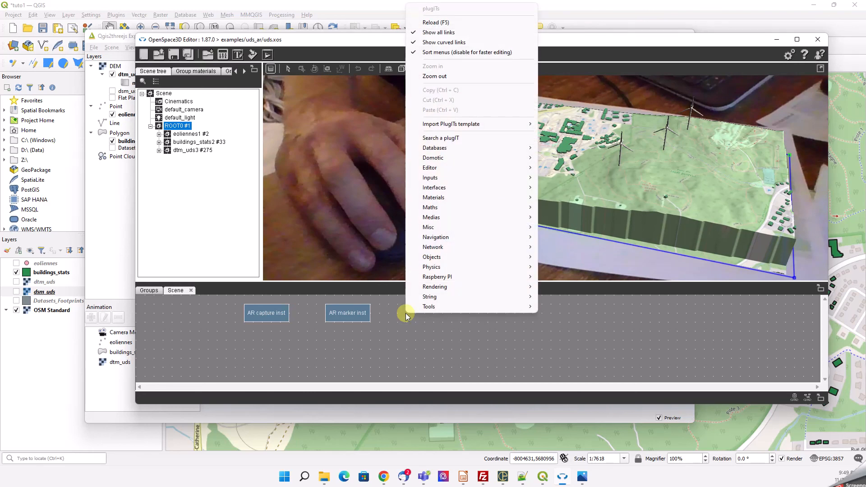
{"action": "mouse_move", "coordinate": [437, 258]}
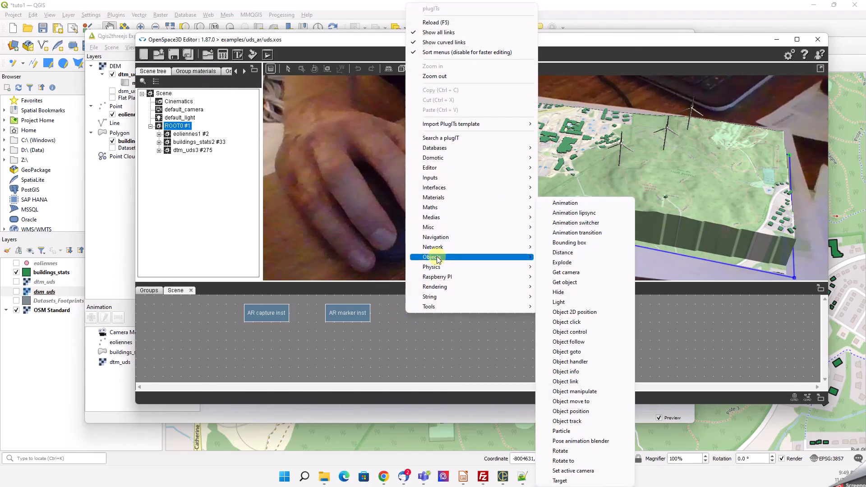
{"action": "left_click", "coordinate": [598, 296]}
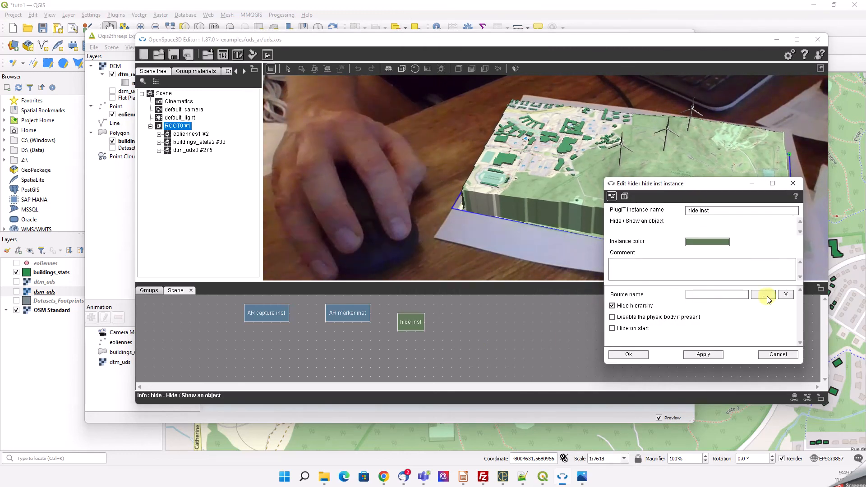
{"action": "left_click", "coordinate": [764, 295]}
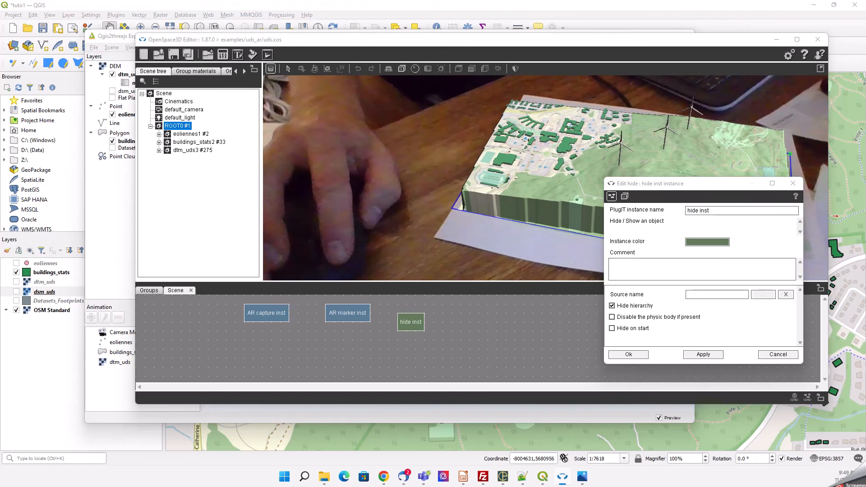
{"action": "left_click", "coordinate": [576, 270]}
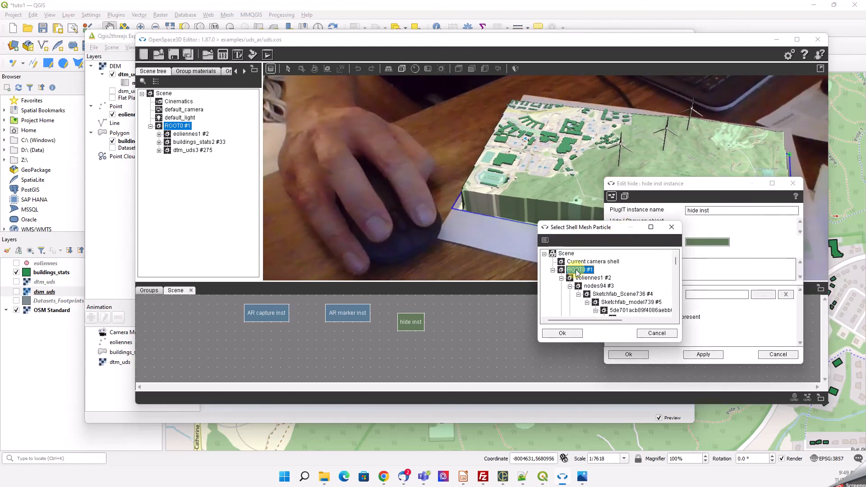
{"action": "left_click", "coordinate": [563, 334]}
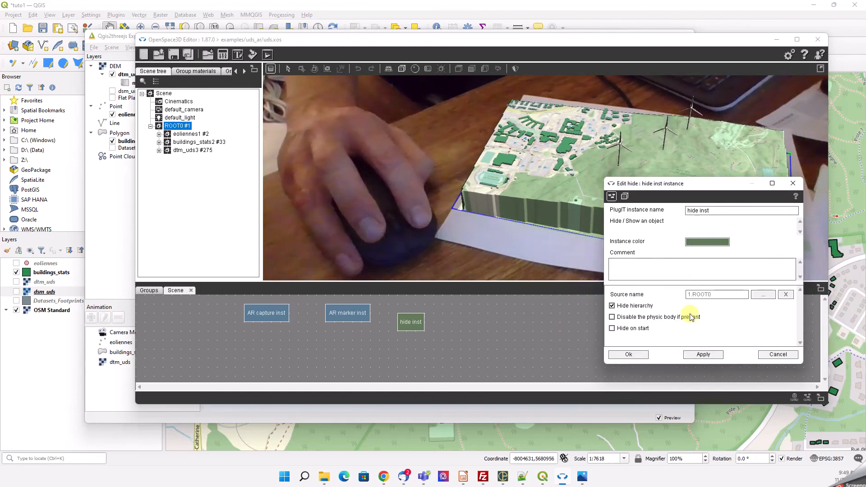
{"action": "left_click", "coordinate": [628, 328]}
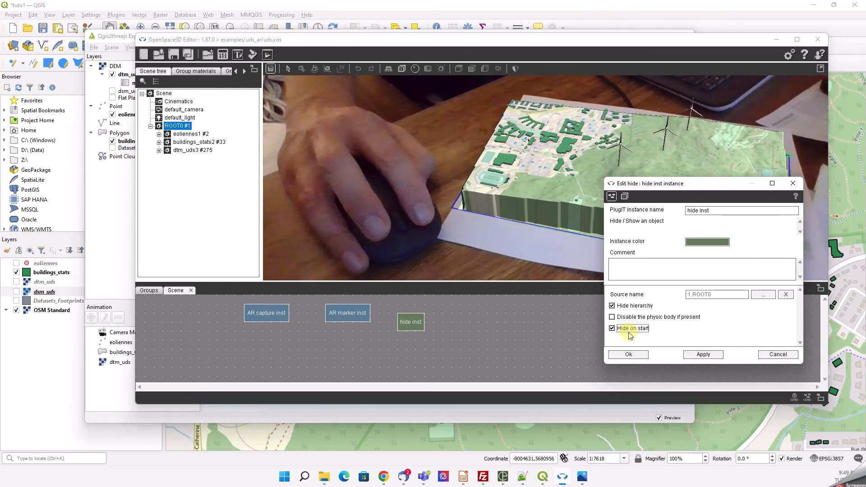
{"action": "left_click", "coordinate": [632, 354]}
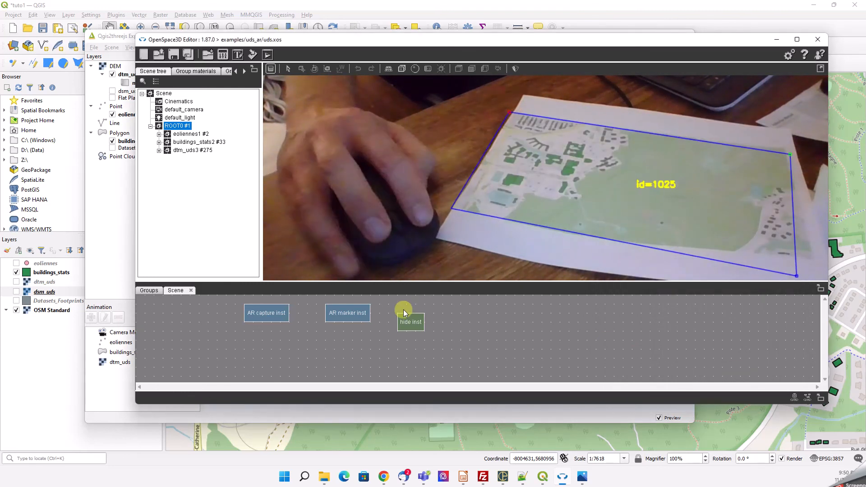
Link the AR marker block's Found event to the Show action of the hide block
{"action": "right_click", "coordinate": [344, 312]}
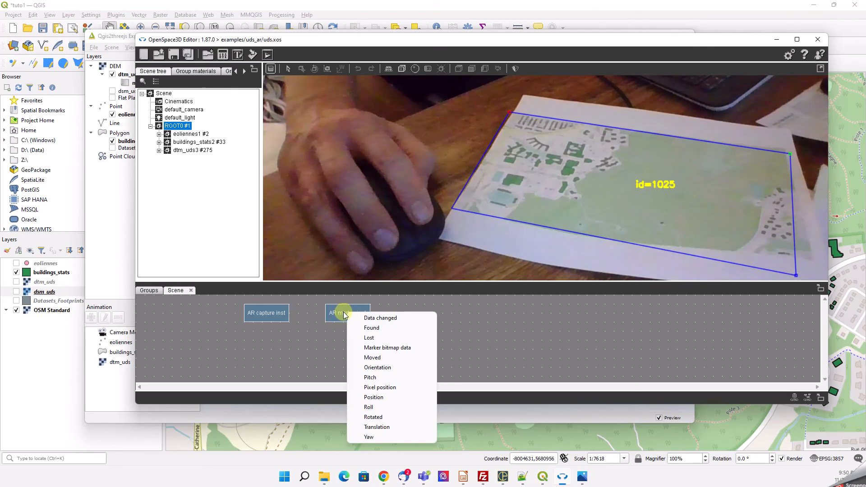
{"action": "left_click", "coordinate": [372, 328]}
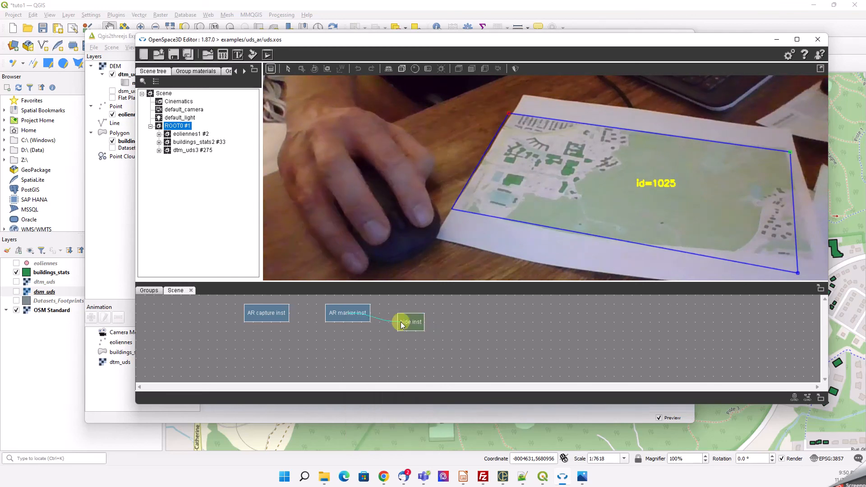
{"action": "left_click", "coordinate": [410, 319]}
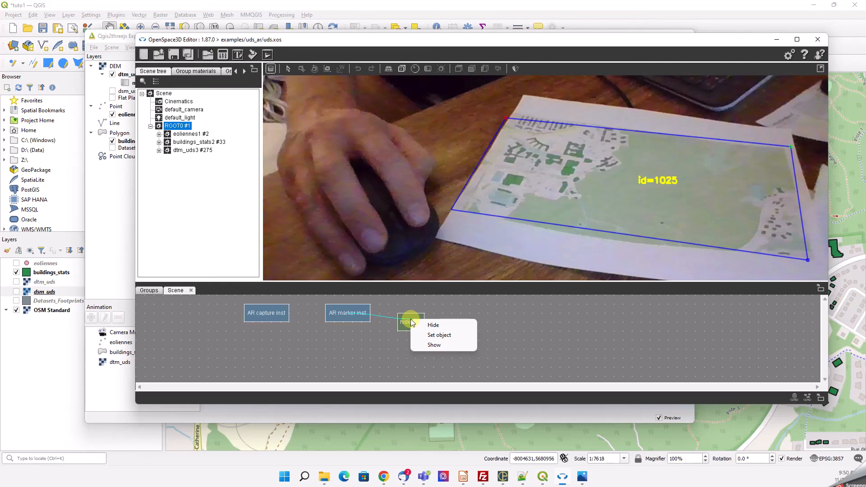
{"action": "left_click", "coordinate": [434, 344]}
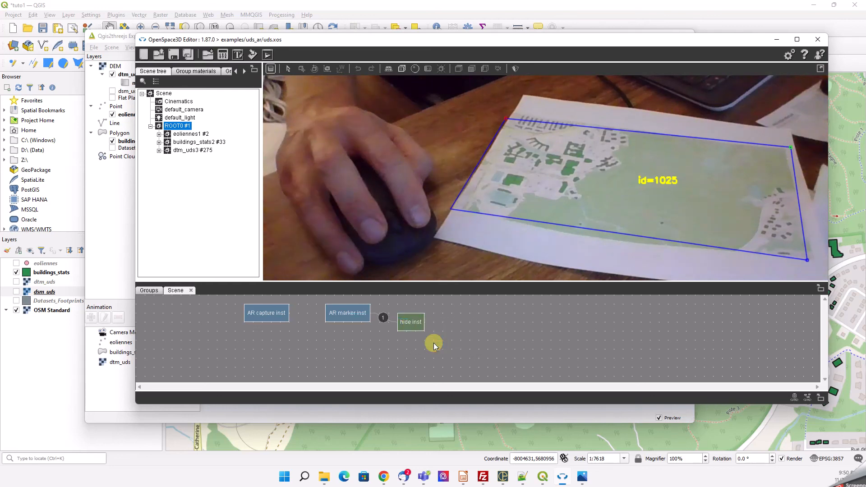
Link the AR marker block's Lost event to the hide block's Hide action and stop the running scene
{"action": "left_click", "coordinate": [348, 312]}
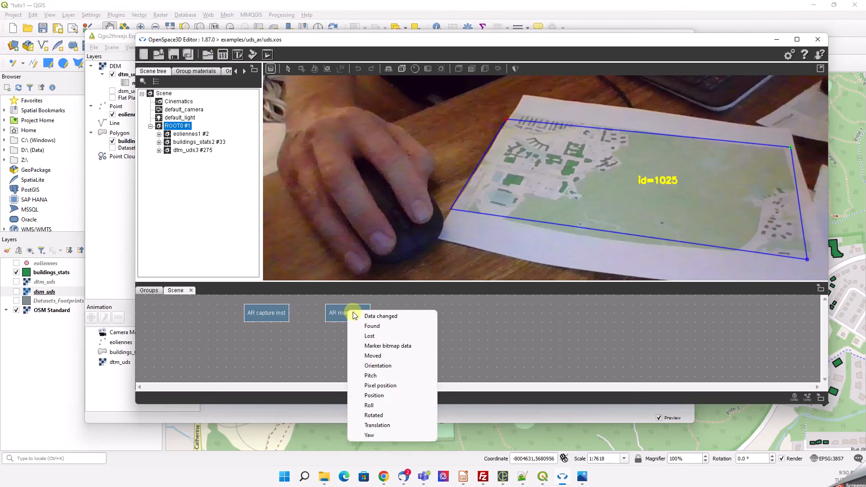
{"action": "left_click", "coordinate": [373, 336]}
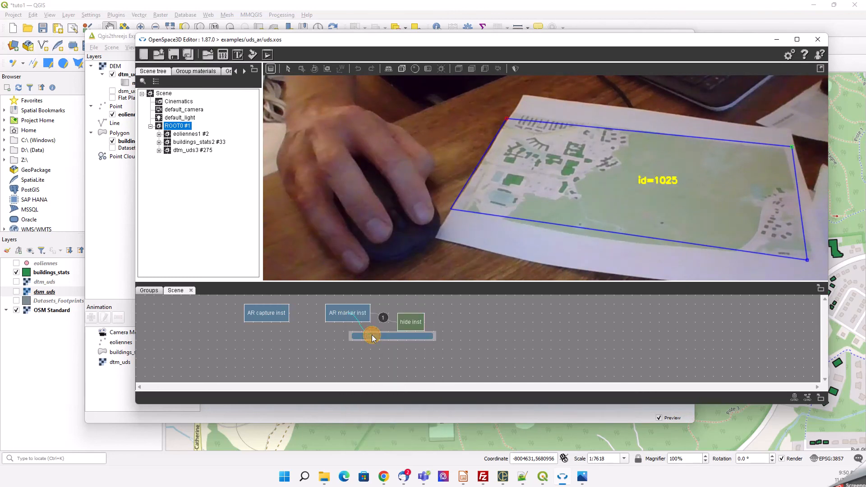
{"action": "left_click", "coordinate": [410, 321]}
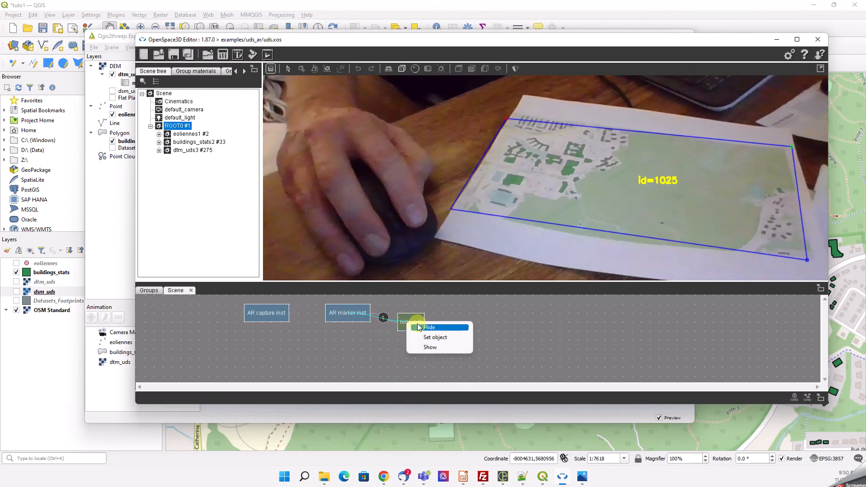
{"action": "left_click", "coordinate": [419, 327]}
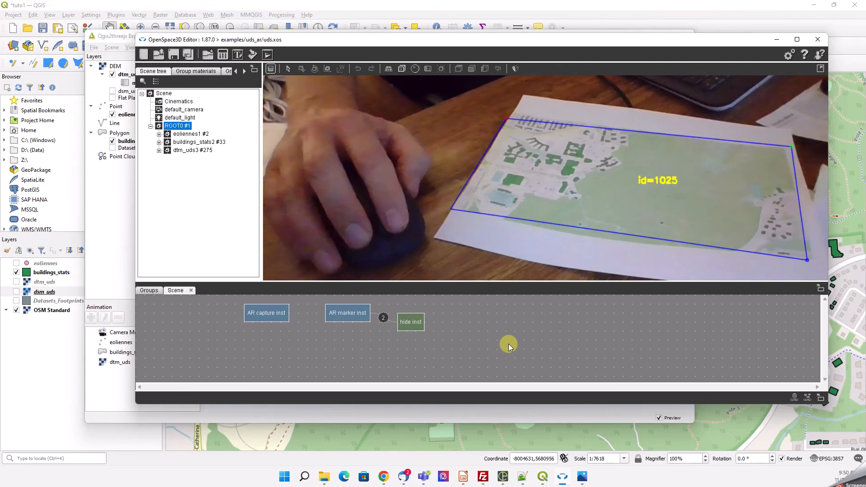
{"action": "left_click", "coordinate": [270, 68]}
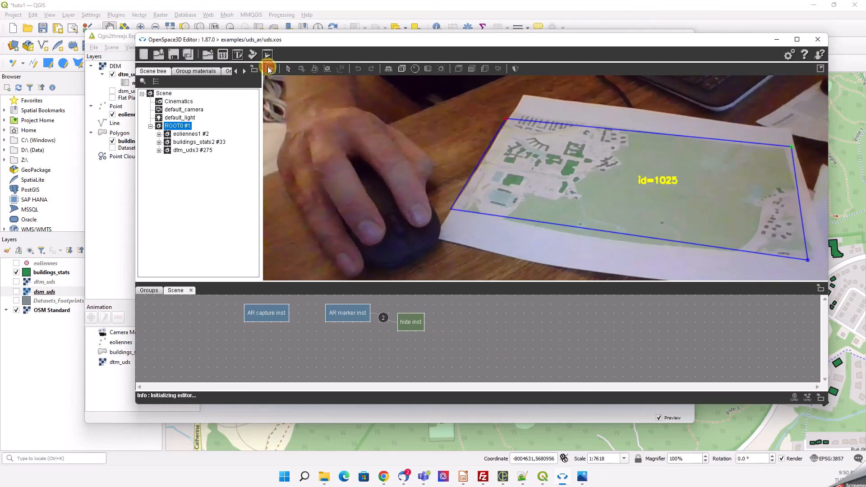